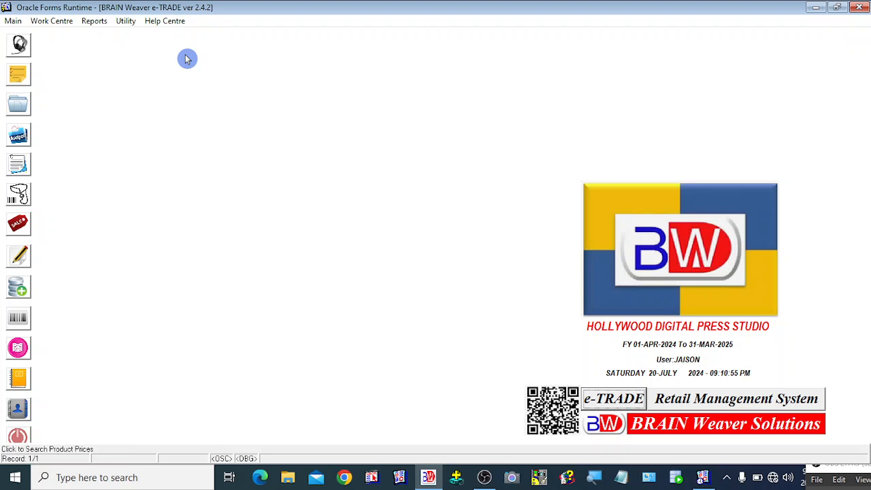
- Show the Utility menu's tools, from backup to voucher audit, after closing the stray Reports menu
{"action": "left_click", "coordinate": [126, 21]}
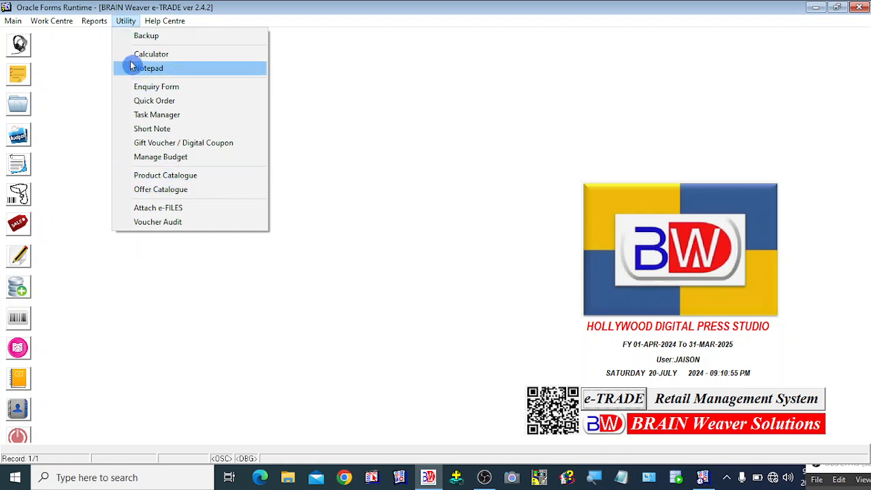
{"action": "mouse_move", "coordinate": [94, 20]}
{"action": "left_click", "coordinate": [411, 228]}
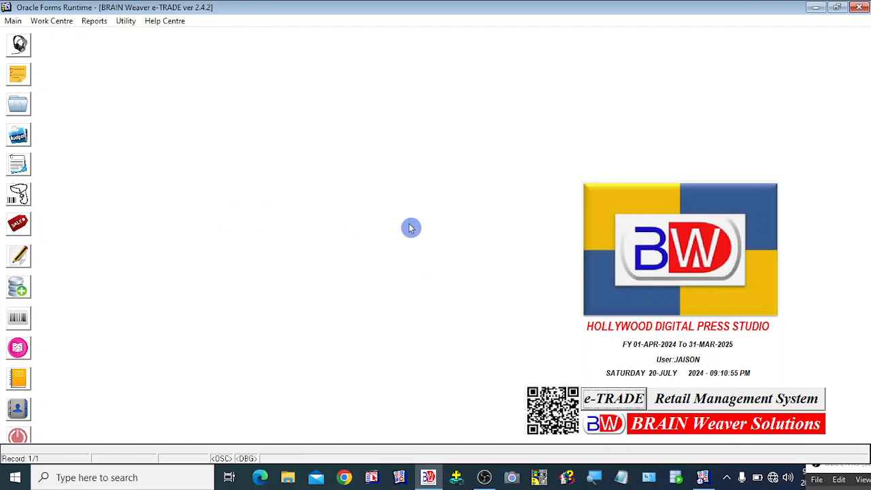
{"action": "left_click", "coordinate": [125, 22]}
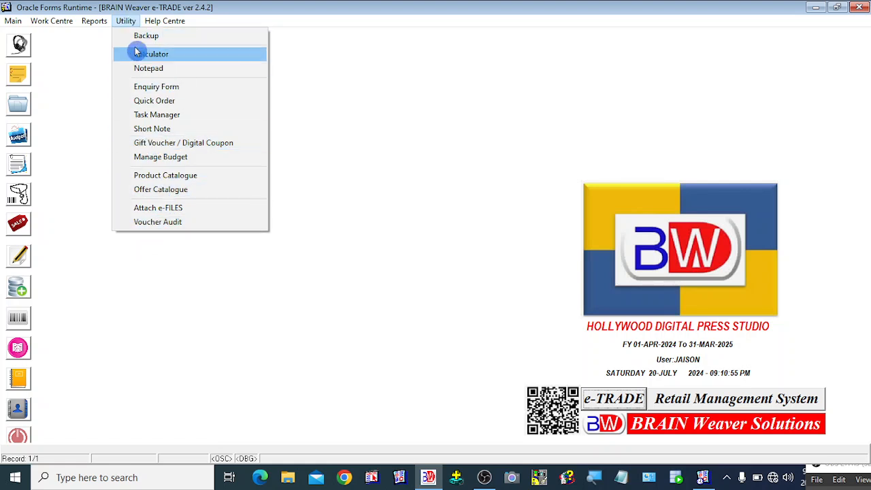
- Open Utility > Attach e-FILES and click through vouchers 2651, 2650 and back to 2655
{"action": "left_click", "coordinate": [180, 211]}
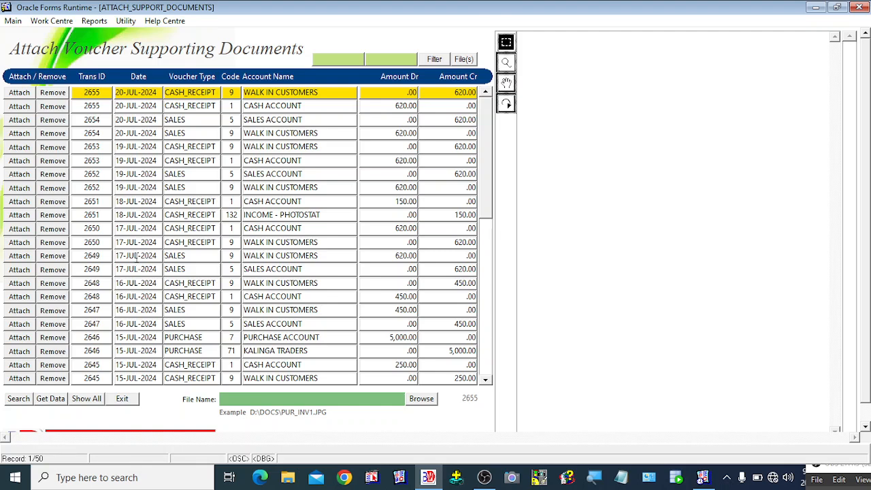
{"action": "left_click", "coordinate": [123, 203]}
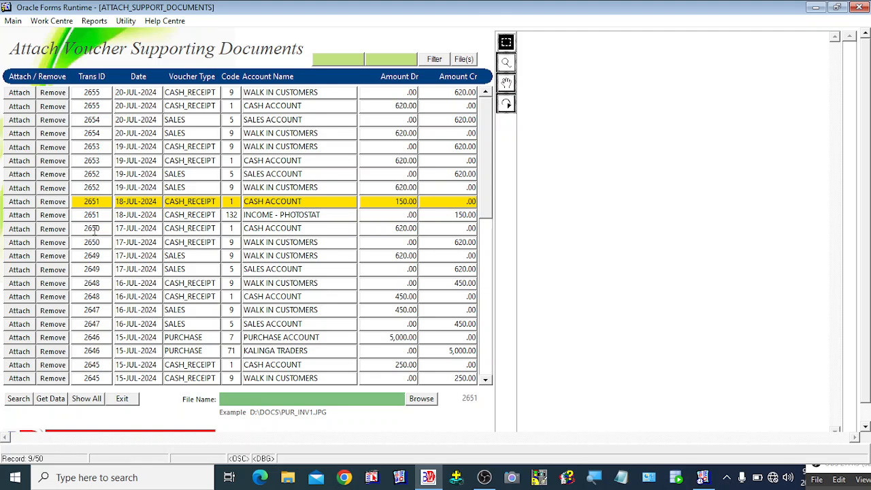
{"action": "left_click", "coordinate": [95, 230]}
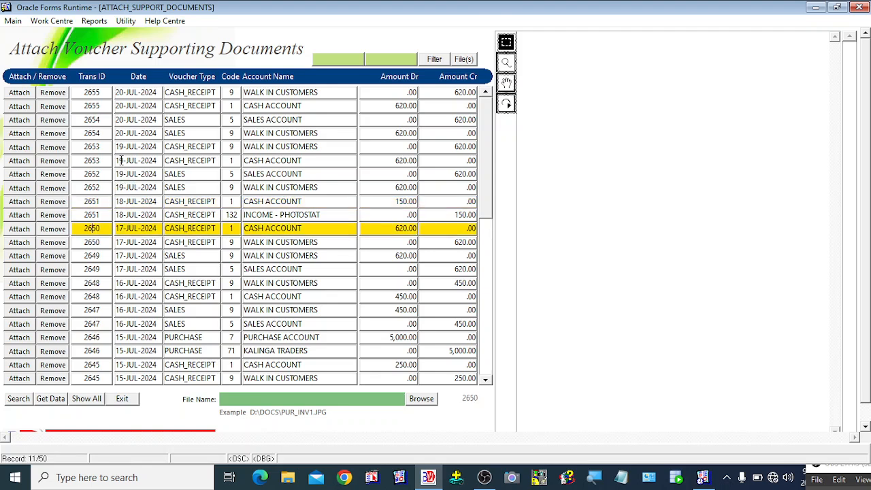
{"action": "left_click", "coordinate": [94, 95]}
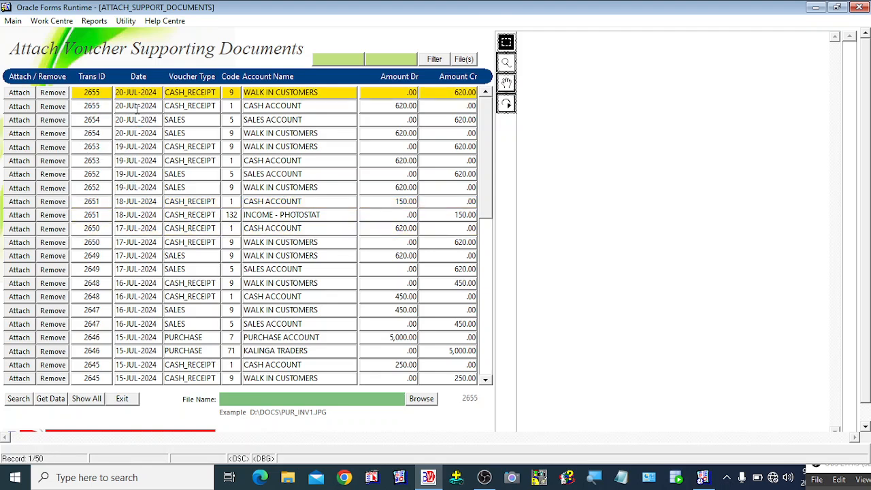
- Step up and down the voucher list with arrow keys, returning to the first record
{"action": "left_click", "coordinate": [99, 241]}
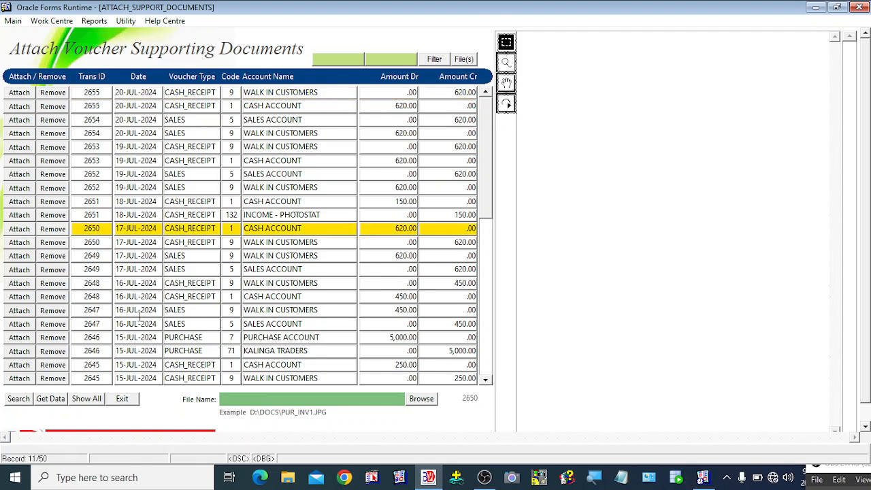
{"action": "key", "text": "Down"}
{"action": "key", "text": "Down"}
{"action": "key", "text": "Down"}
{"action": "key", "text": "Down"}
{"action": "key", "text": "Down"}
{"action": "key", "text": "Down"}
{"action": "key", "text": "Down"}
{"action": "key", "text": "Down"}
{"action": "key", "text": "Down"}
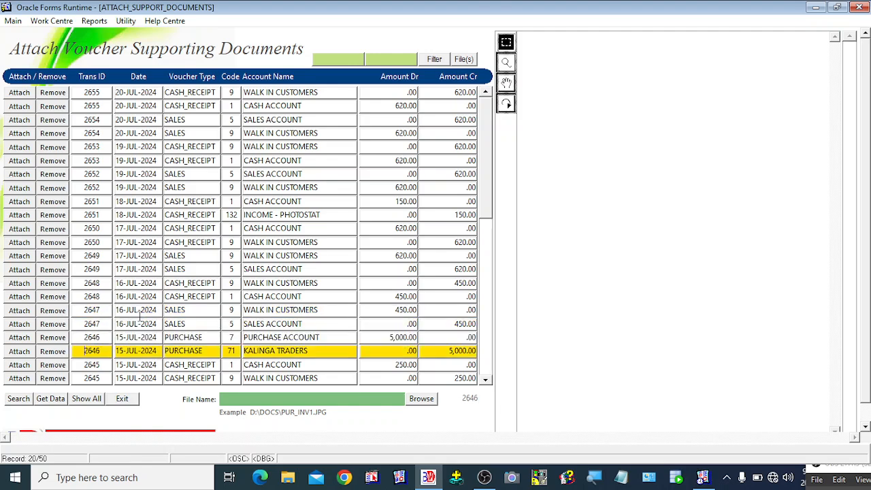
{"action": "key", "text": "Down"}
{"action": "key", "text": "Down"}
{"action": "key", "text": "Down"}
{"action": "key", "text": "Down"}
{"action": "key", "text": "Down"}
{"action": "key", "text": "Down"}
{"action": "key", "text": "Down"}
{"action": "key", "text": "Down"}
{"action": "key", "text": "Down"}
{"action": "key", "text": "Down"}
{"action": "key", "text": "Down"}
{"action": "key", "text": "Down"}
{"action": "key", "text": "Down"}
{"action": "key", "text": "Down"}
{"action": "key", "text": "Down"}
{"action": "key", "text": "Down"}
{"action": "key", "text": "Down"}
{"action": "key", "text": "Down"}
{"action": "key", "text": "Down"}
{"action": "key", "text": "Down"}
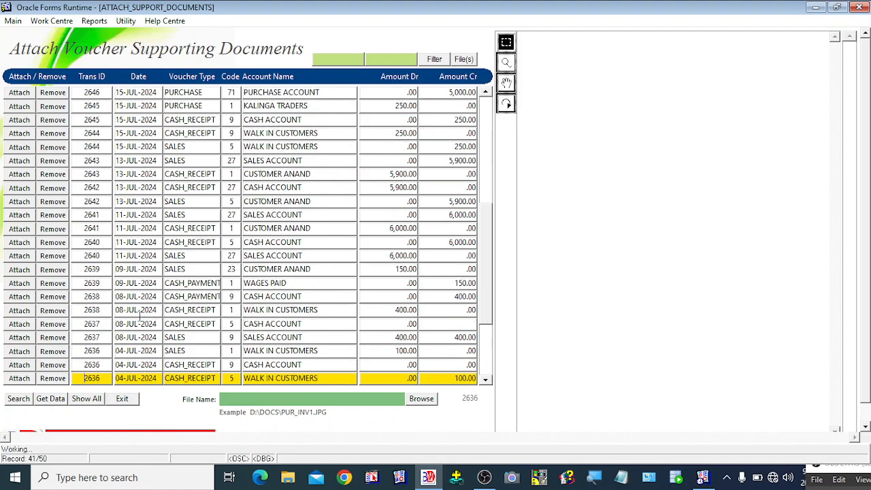
{"action": "key", "text": "Up"}
{"action": "key", "text": "Up"}
{"action": "key", "text": "Up"}
{"action": "key", "text": "Up"}
{"action": "key", "text": "Up"}
{"action": "key", "text": "Up"}
{"action": "key", "text": "Up"}
{"action": "key", "text": "Up"}
{"action": "key", "text": "Up"}
{"action": "key", "text": "Up"}
{"action": "key", "text": "Up"}
{"action": "key", "text": "Up"}
{"action": "key", "text": "Up"}
{"action": "key", "text": "Up"}
{"action": "key", "text": "Up"}
{"action": "key", "text": "Up"}
{"action": "key", "text": "Up"}
{"action": "key", "text": "Up"}
{"action": "key", "text": "Up"}
{"action": "key", "text": "Up"}
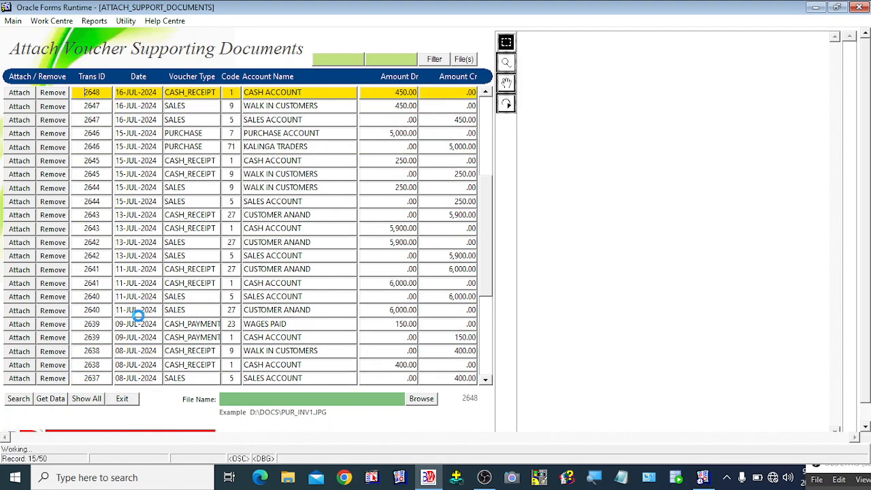
{"action": "key", "text": "Down"}
{"action": "key", "text": "Down"}
{"action": "key", "text": "Down"}
{"action": "key", "text": "Down"}
{"action": "key", "text": "Down"}
{"action": "key", "text": "Down"}
{"action": "key", "text": "Down"}
{"action": "key", "text": "Down"}
{"action": "key", "text": "Down"}
{"action": "key", "text": "Down"}
{"action": "key", "text": "Down"}
{"action": "key", "text": "Down"}
{"action": "key", "text": "Down"}
{"action": "key", "text": "Down"}
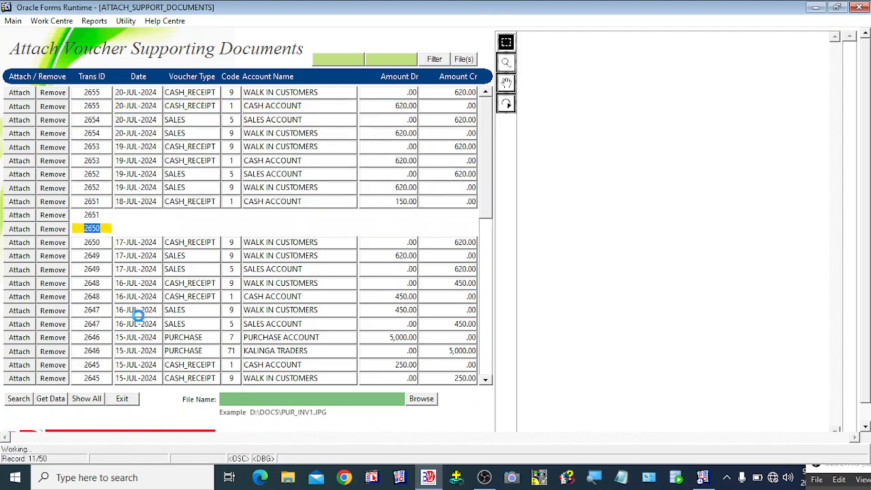
{"action": "key", "text": "Up"}
{"action": "key", "text": "Up"}
{"action": "key", "text": "Up"}
{"action": "key", "text": "Up"}
{"action": "key", "text": "Up"}
{"action": "key", "text": "Up"}
{"action": "key", "text": "Up"}
{"action": "key", "text": "Up"}
{"action": "key", "text": "Up"}
{"action": "key", "text": "Up"}
{"action": "key", "text": "Up"}
{"action": "key", "text": "Up"}
{"action": "key", "text": "Up"}
{"action": "key", "text": "Up"}
{"action": "key", "text": "Up"}
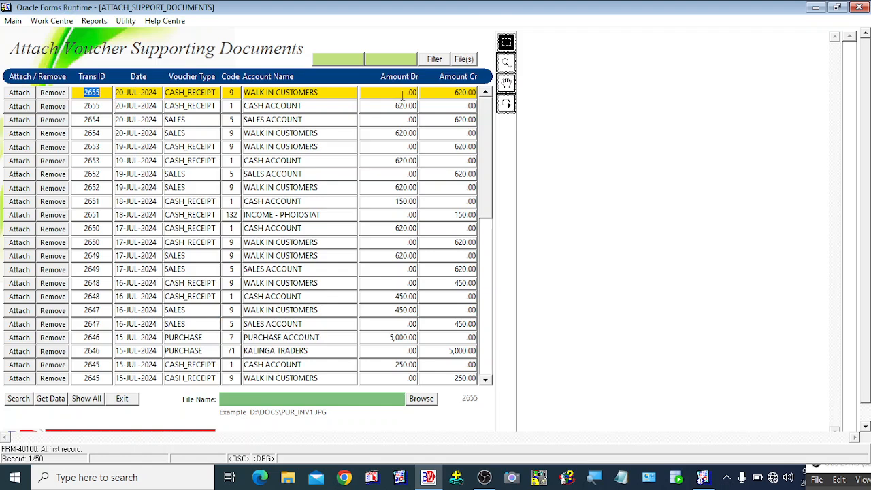
- Enter 20-JUL-2024 as start and end dates, then select voucher 2646's Purchase Account row
{"action": "left_click", "coordinate": [338, 61]}
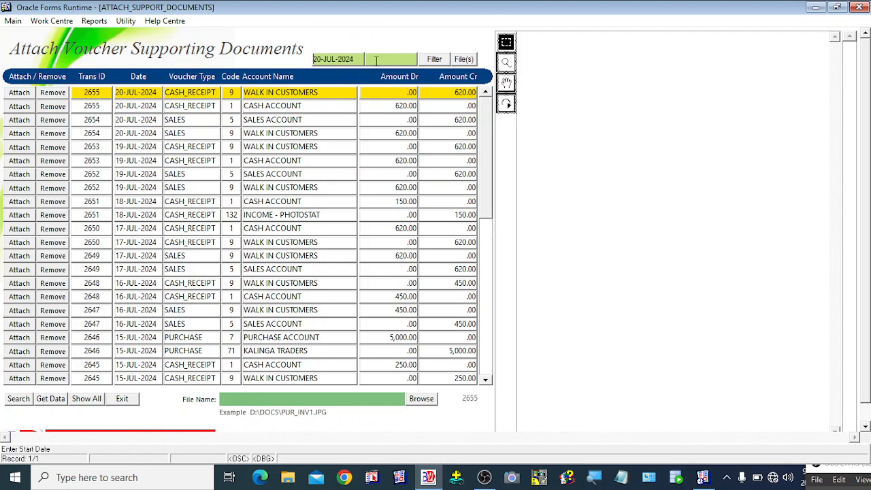
{"action": "left_click", "coordinate": [376, 61]}
{"action": "left_click", "coordinate": [96, 312]}
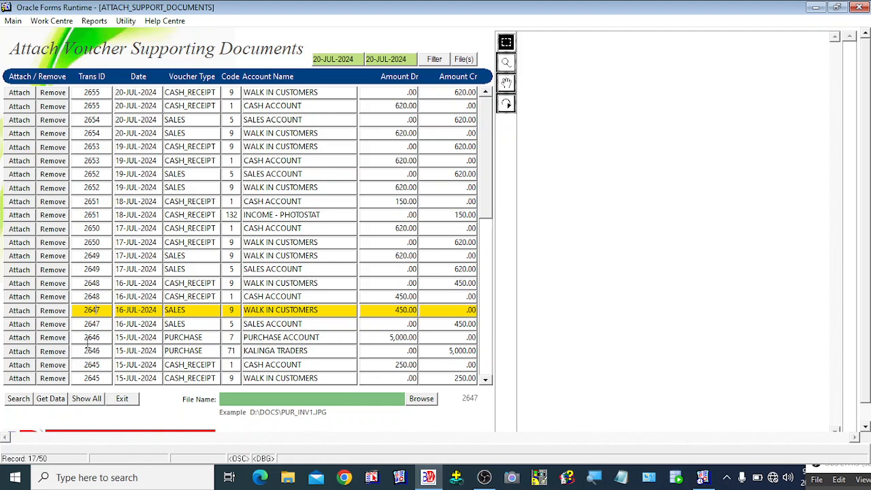
{"action": "left_click", "coordinate": [87, 338]}
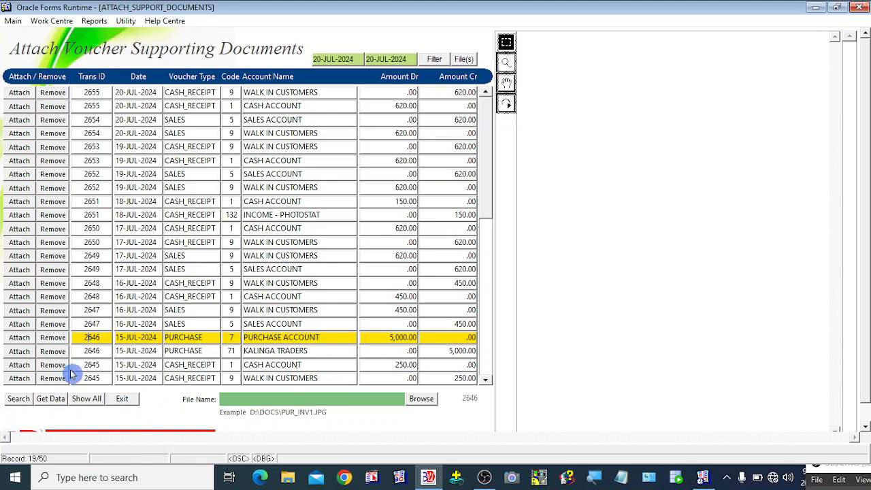
{"action": "left_click", "coordinate": [101, 348]}
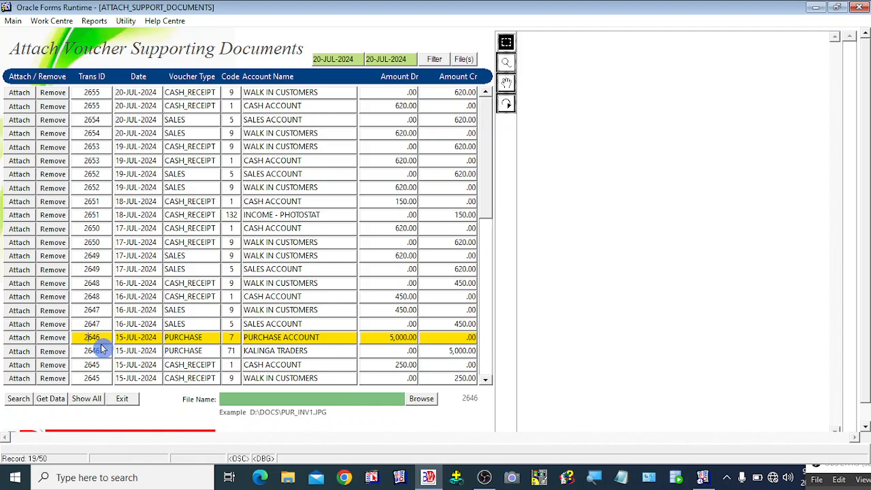
{"action": "left_click", "coordinate": [100, 326]}
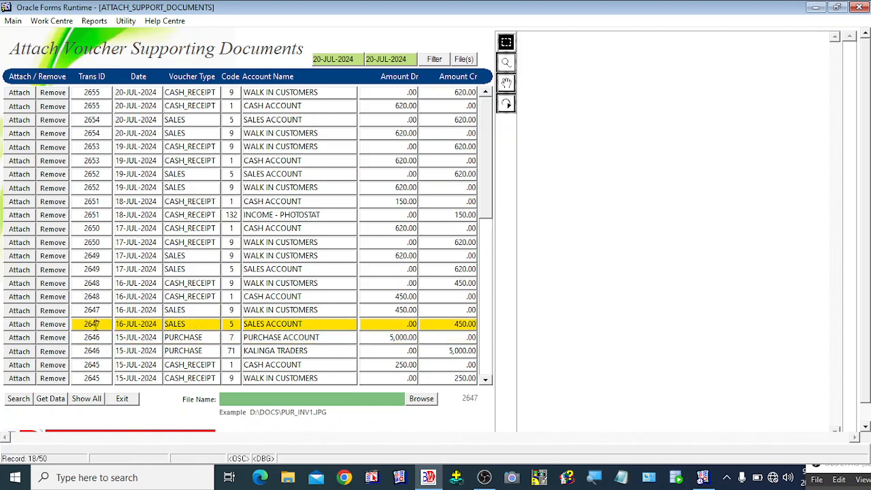
{"action": "left_click", "coordinate": [96, 337]}
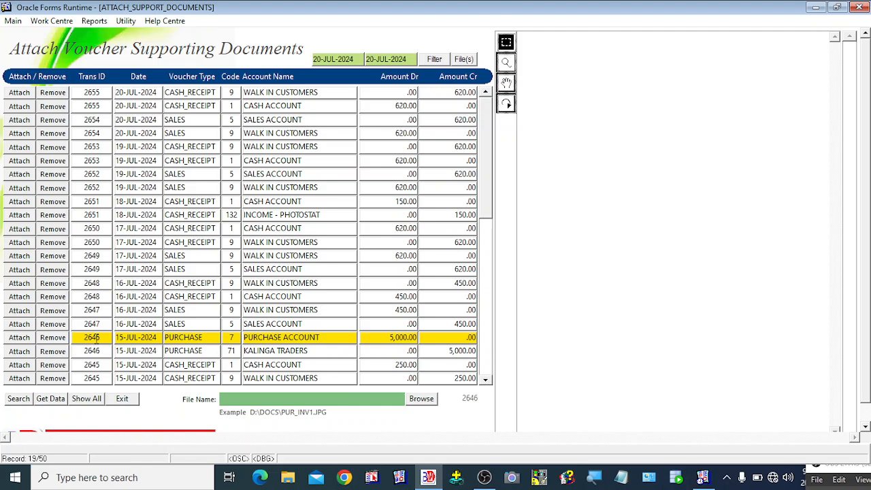
- Browse to the Desktop INVOICES folder and choose INVOICE22.jpg as voucher 2646's file
{"action": "left_click", "coordinate": [425, 402]}
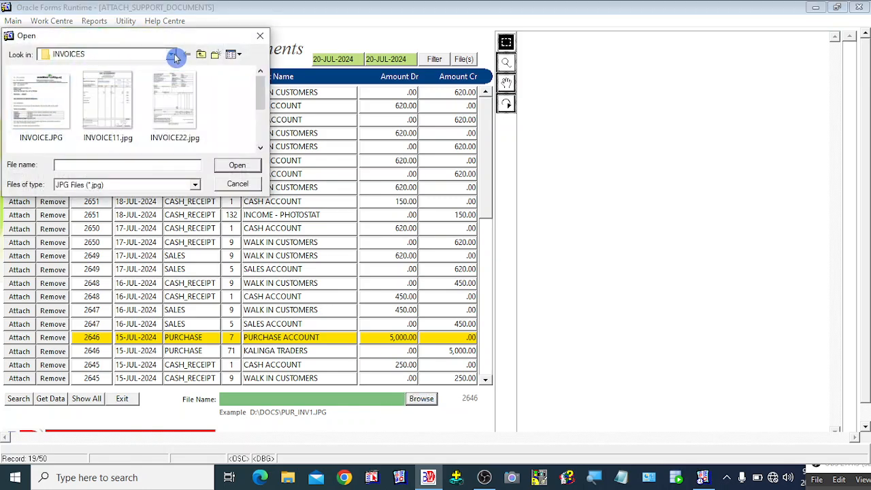
{"action": "left_click_drag", "start_coordinate": [164, 39], "coordinate": [192, 54]}
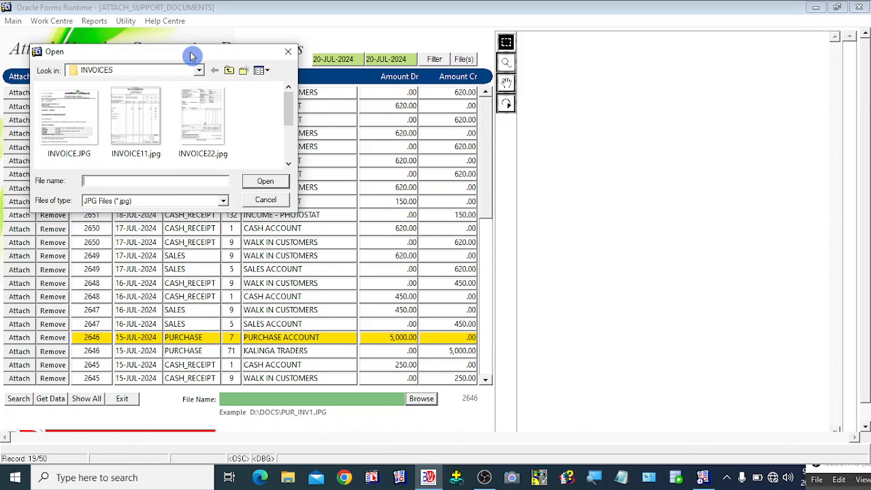
{"action": "left_click", "coordinate": [197, 73]}
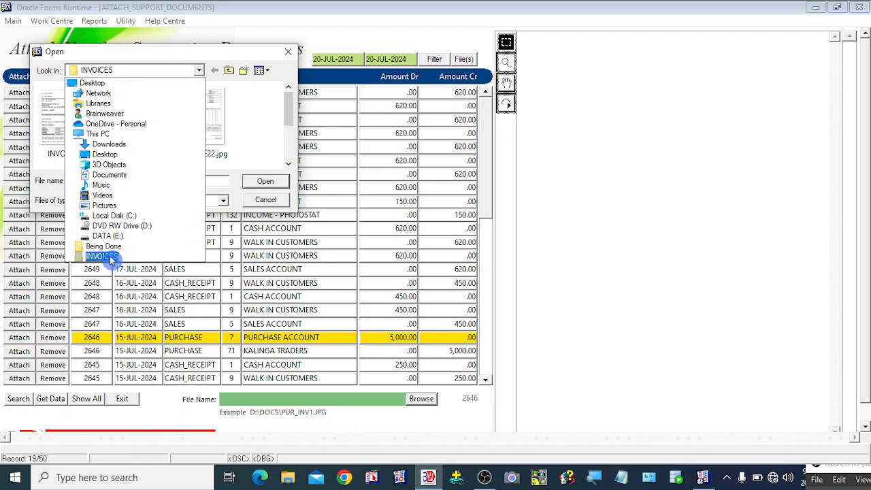
{"action": "left_click", "coordinate": [110, 257]}
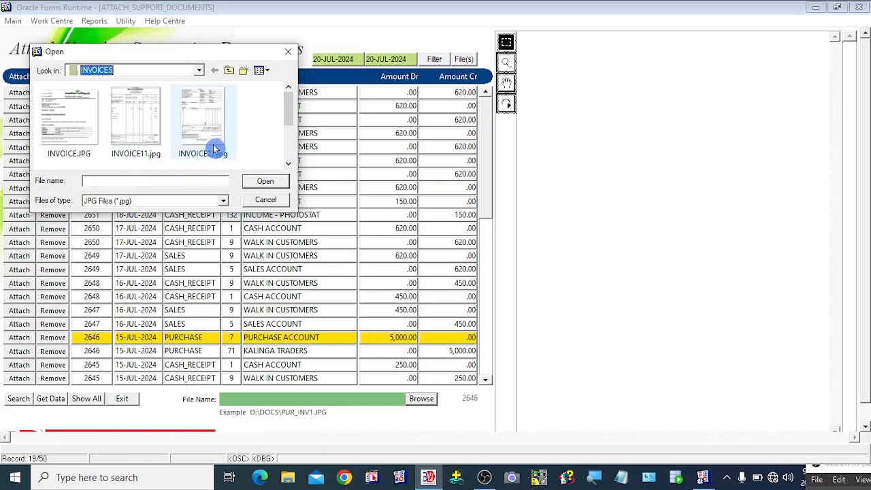
{"action": "left_click", "coordinate": [194, 126]}
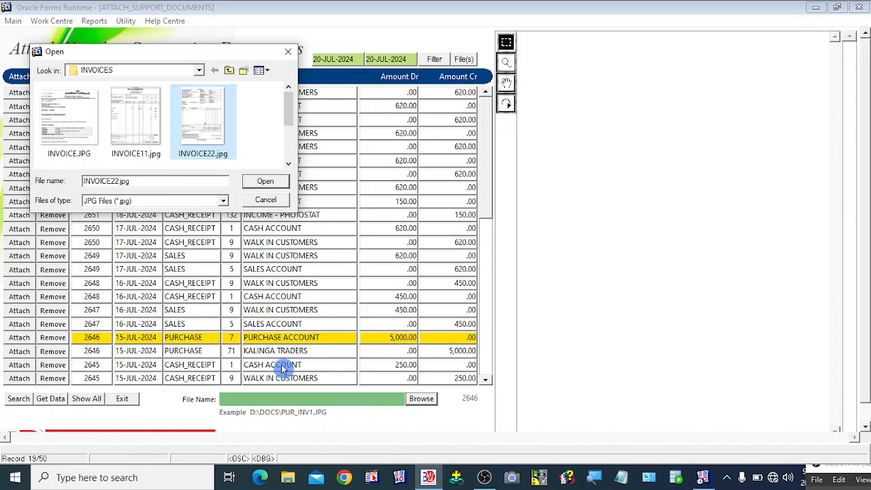
{"action": "left_click", "coordinate": [143, 123]}
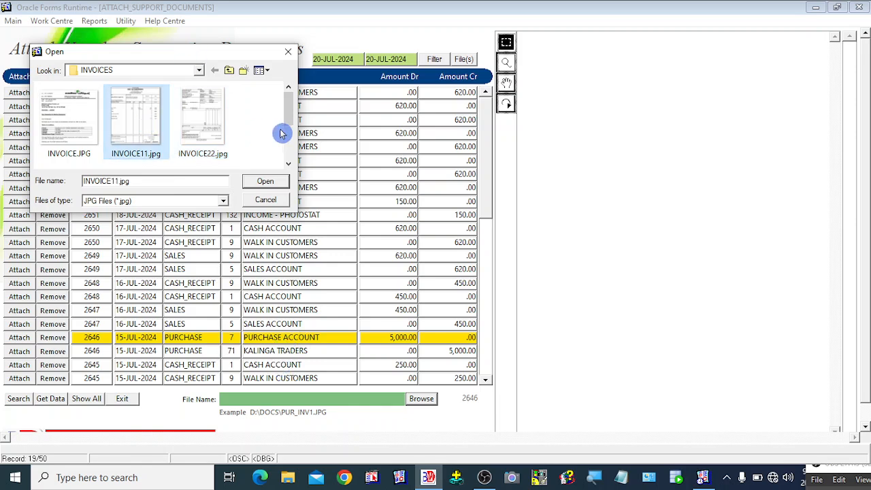
{"action": "left_click", "coordinate": [203, 129]}
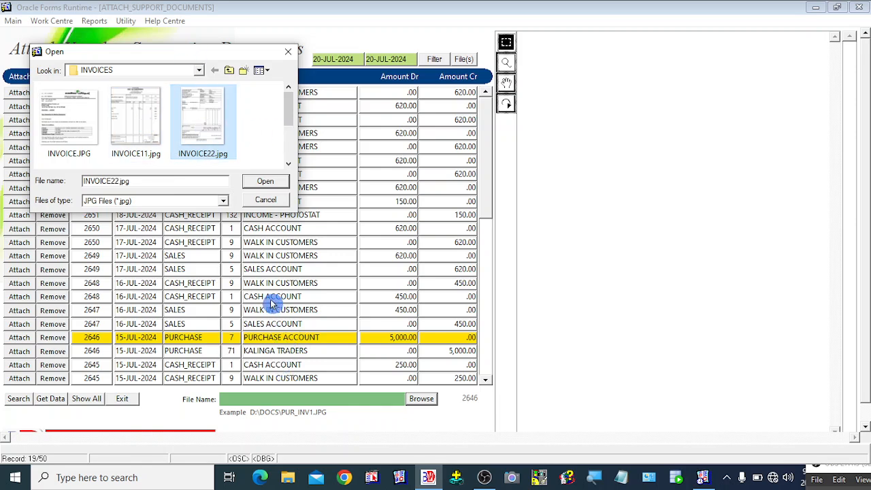
{"action": "left_click", "coordinate": [264, 186]}
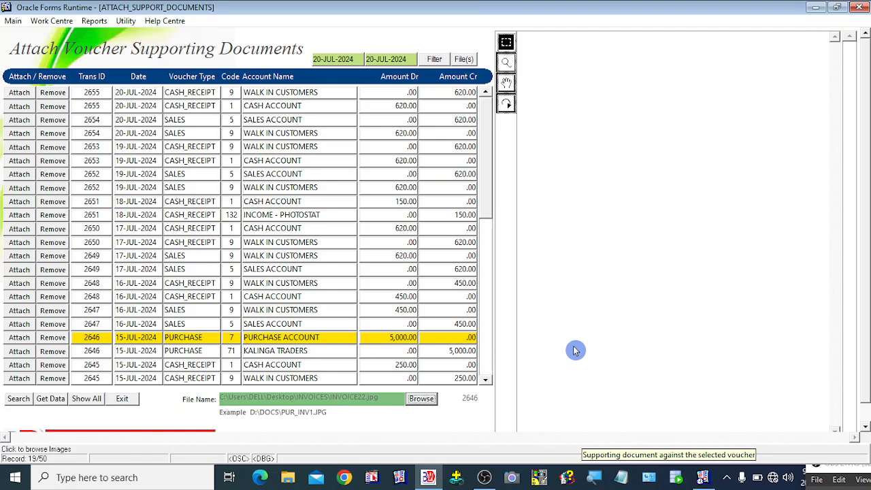
- Attach INVOICE22.jpg to voucher 2646, acknowledge the upload message, and zoom into the invoice
{"action": "left_click", "coordinate": [26, 343]}
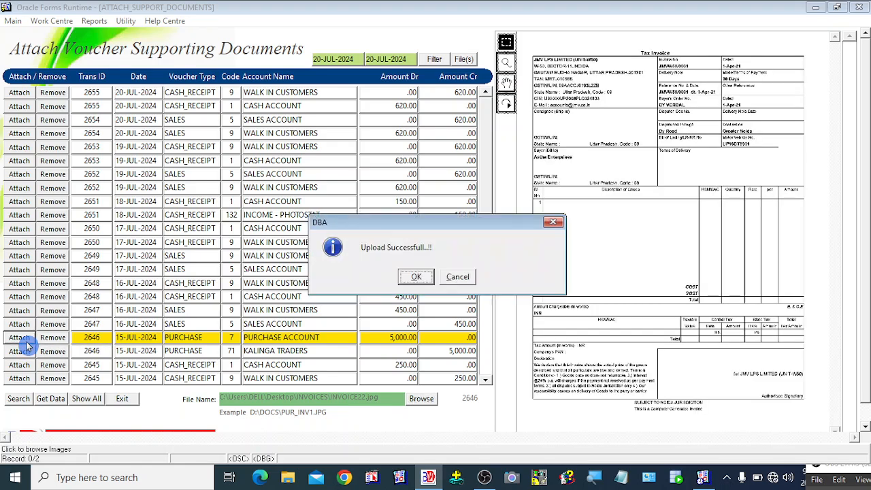
{"action": "left_click", "coordinate": [415, 275]}
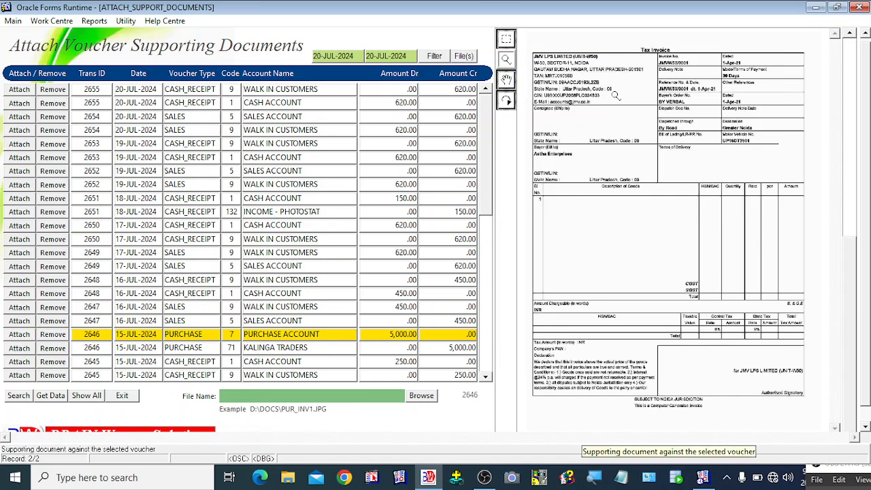
{"action": "left_click", "coordinate": [506, 62]}
{"action": "left_click", "coordinate": [508, 83]}
{"action": "left_click_drag", "start_coordinate": [581, 79], "coordinate": [383, 4]}
{"action": "left_click", "coordinate": [506, 39]}
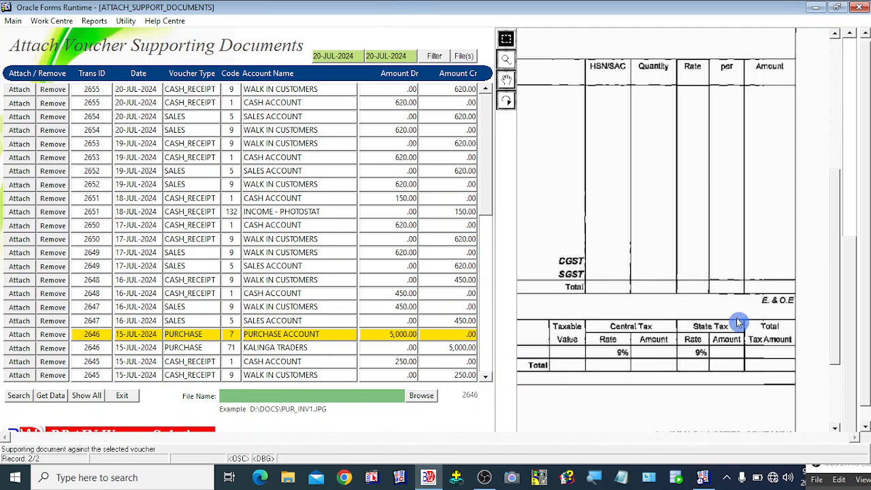
{"action": "left_click_drag", "start_coordinate": [847, 331], "coordinate": [841, 208]}
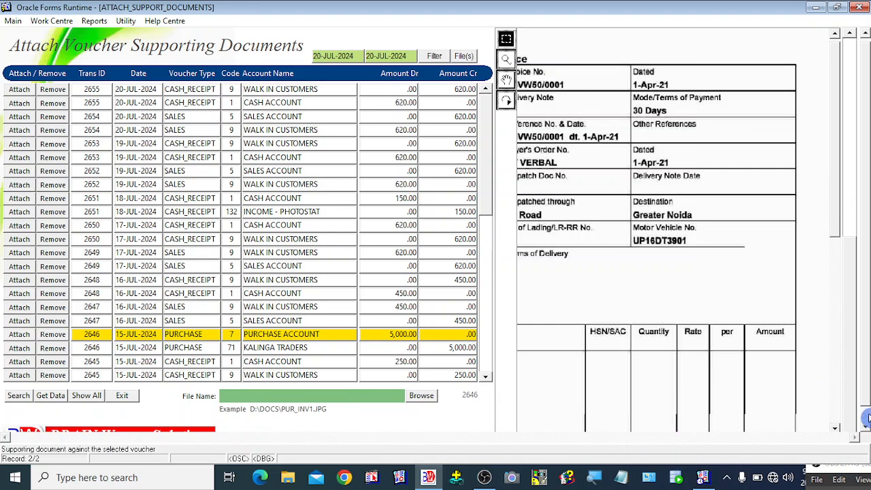
{"action": "left_click", "coordinate": [866, 416]}
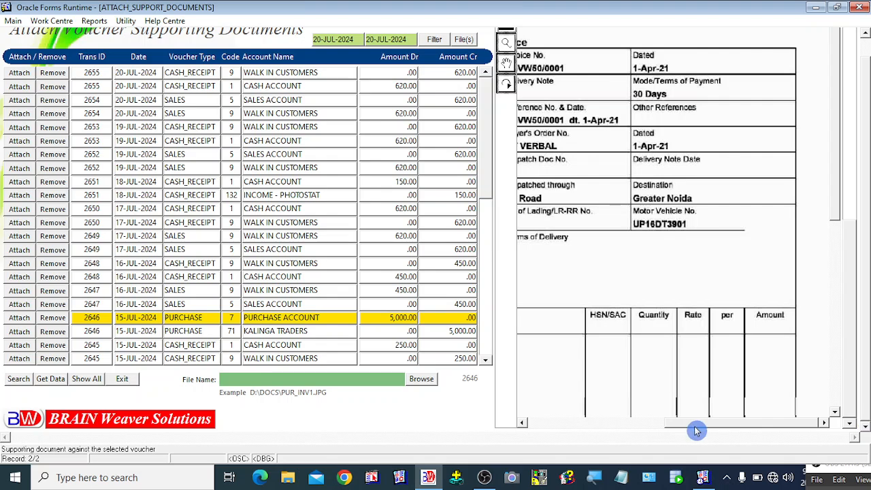
{"action": "left_click", "coordinate": [562, 427]}
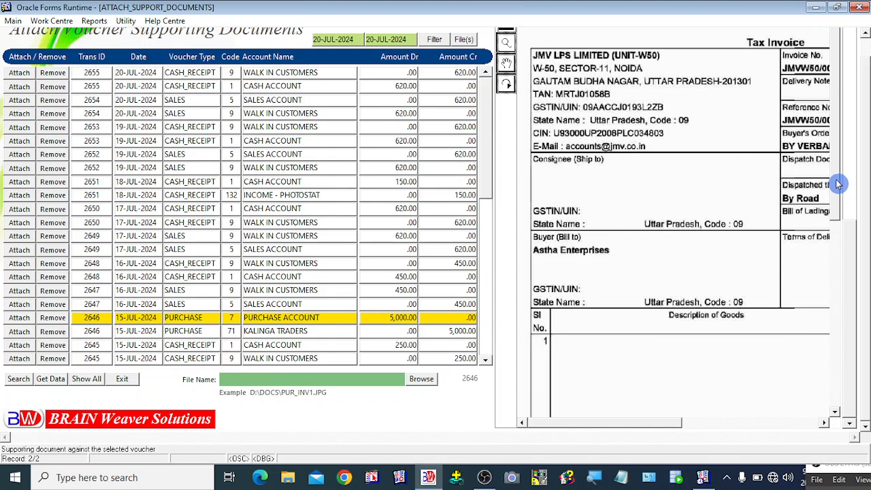
{"action": "left_click_drag", "start_coordinate": [837, 184], "coordinate": [841, 143]}
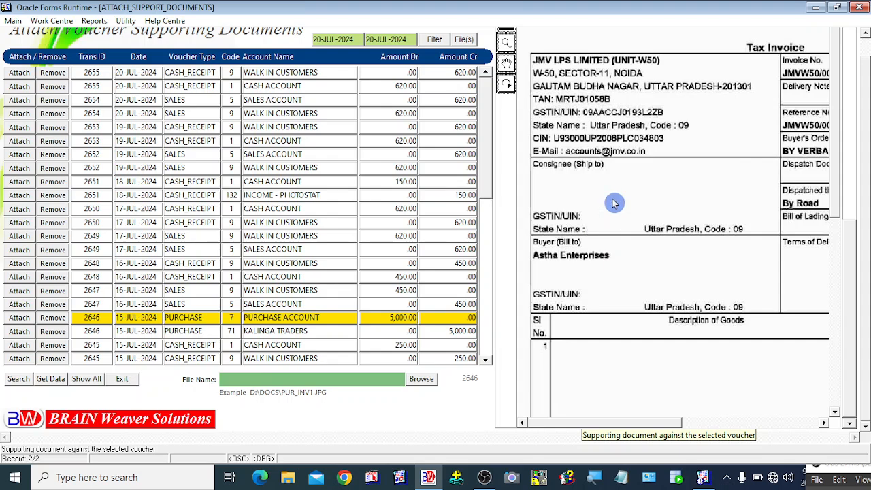
{"action": "left_click", "coordinate": [85, 306]}
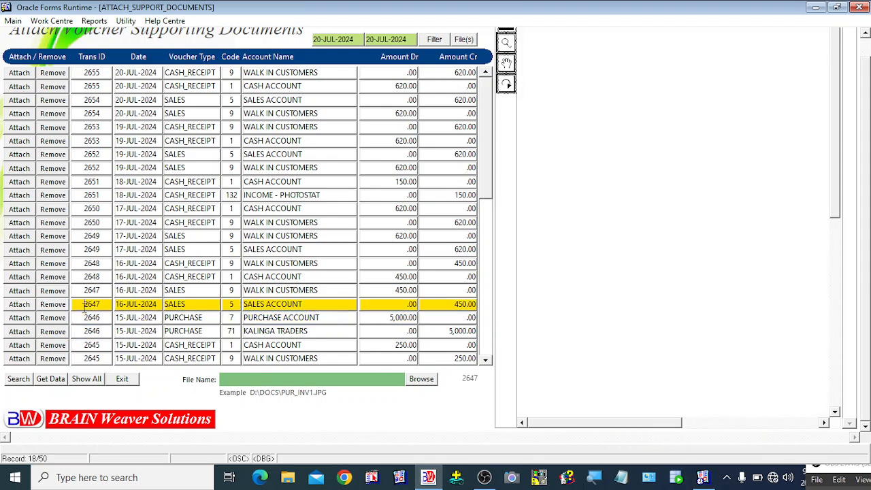
{"action": "left_click", "coordinate": [90, 318]}
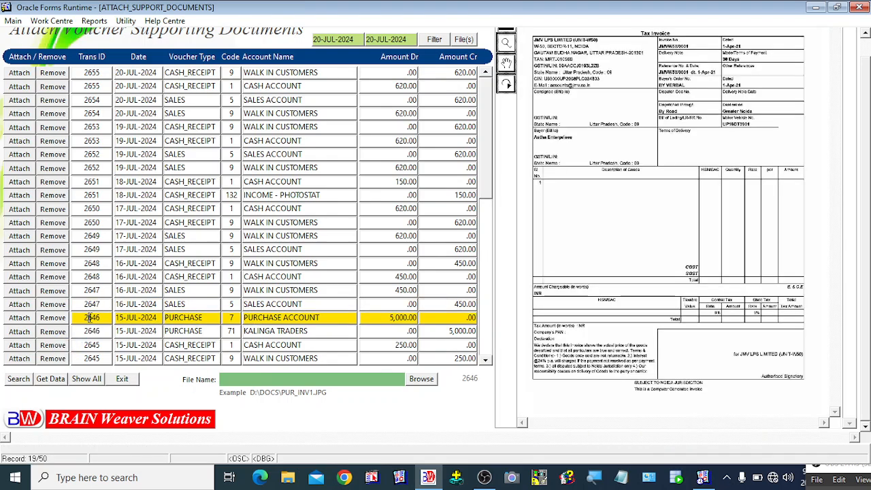
- Remove voucher 2646's attachment, re-attach INVOICE22.jpg, and acknowledge the Upload Successfull message
{"action": "left_click", "coordinate": [53, 318]}
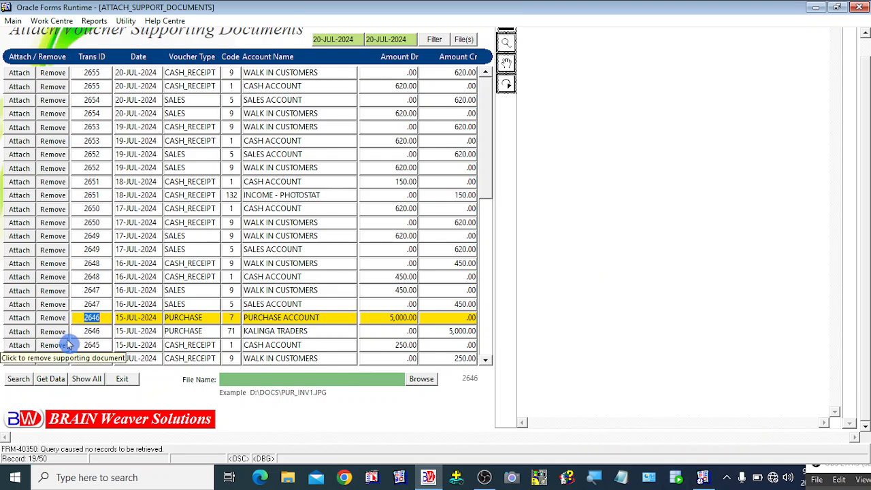
{"action": "left_click", "coordinate": [420, 380]}
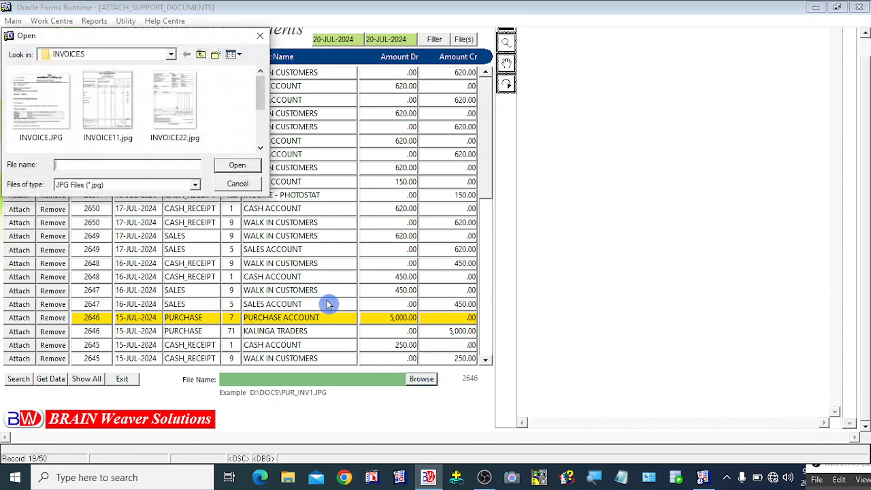
{"action": "double_click", "coordinate": [183, 113]}
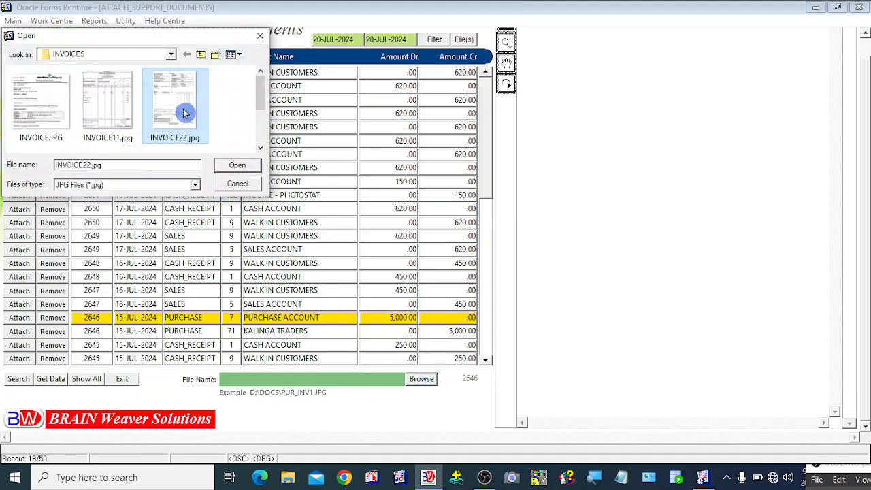
{"action": "left_click", "coordinate": [19, 317]}
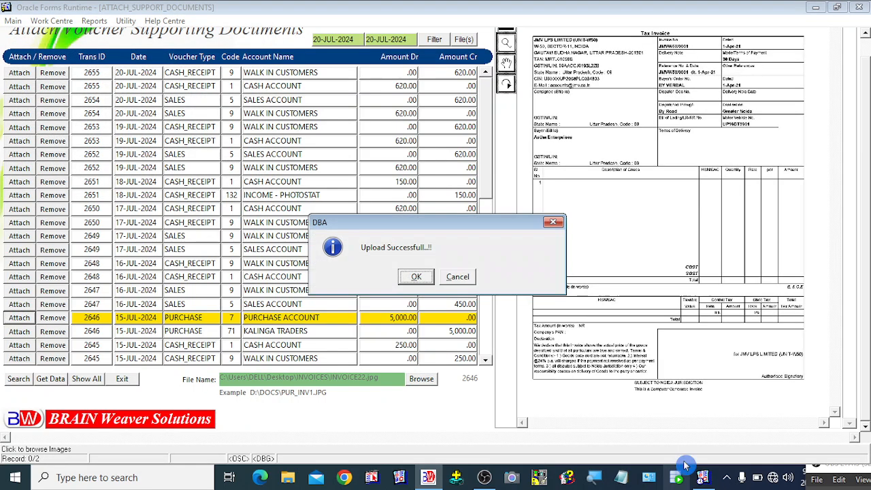
{"action": "left_click", "coordinate": [408, 277]}
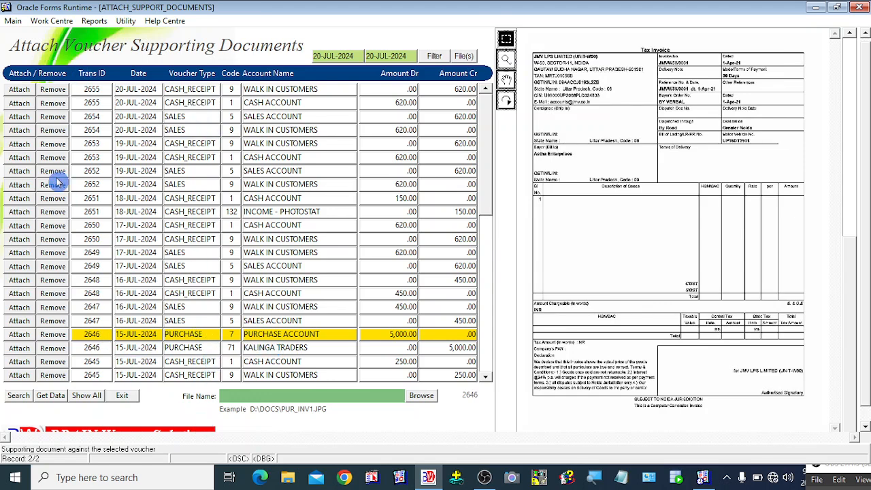
{"action": "left_click", "coordinate": [98, 348]}
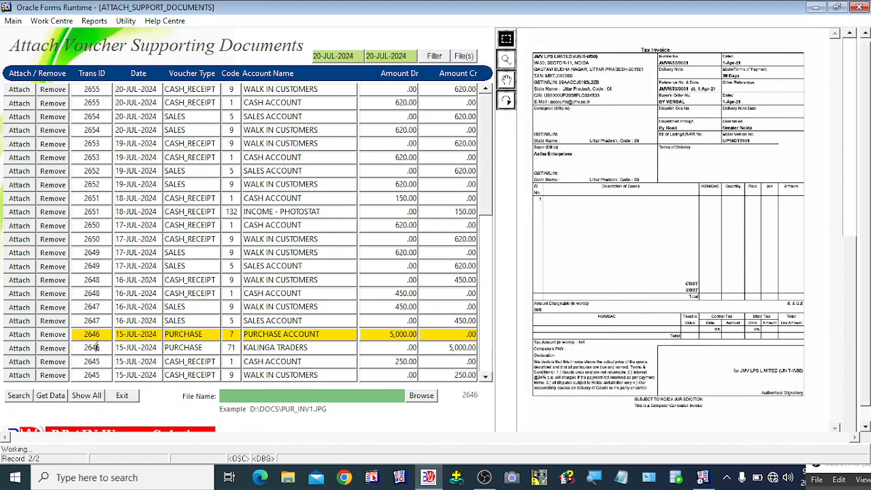
{"action": "left_click", "coordinate": [100, 335]}
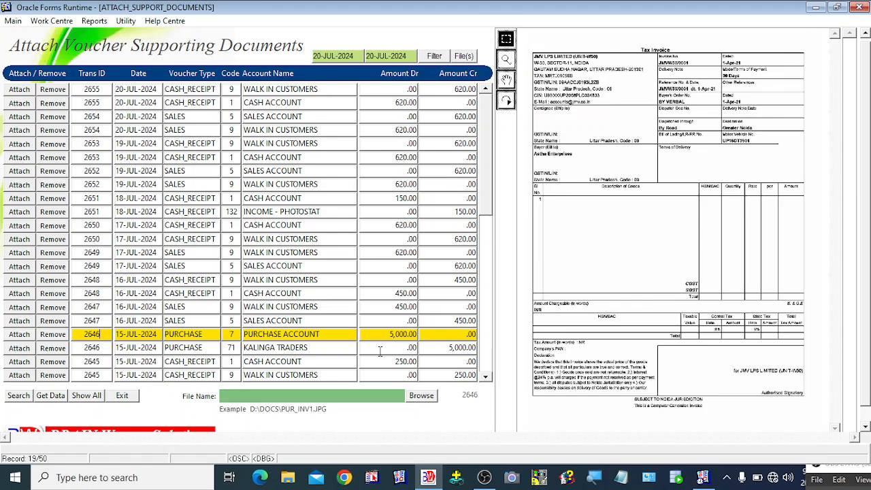
- Select vouchers 2647, 2648, 2651, 2649, 2653 and 2654 in turn to confirm none has an attachment
{"action": "left_click", "coordinate": [100, 306]}
{"action": "left_click", "coordinate": [99, 279]}
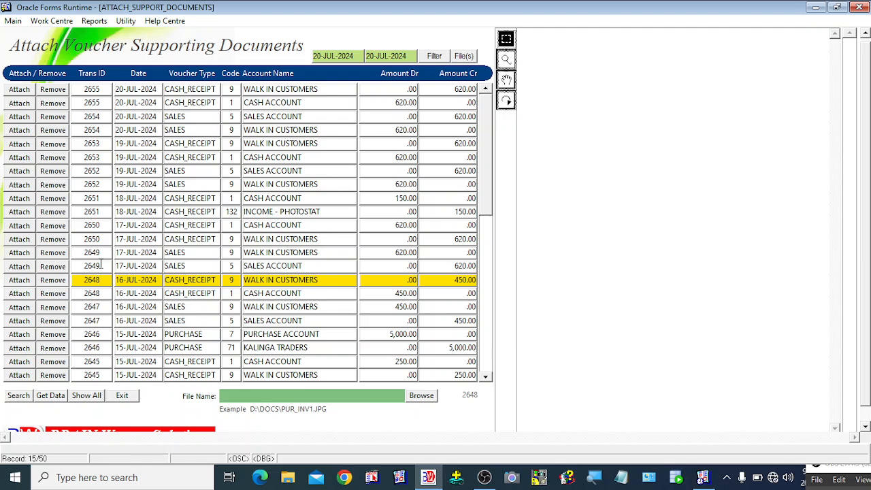
{"action": "left_click", "coordinate": [99, 211]}
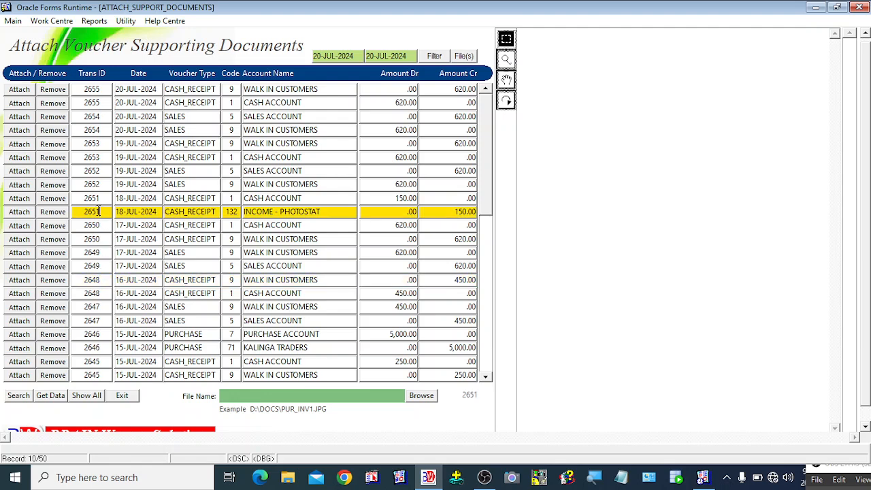
{"action": "left_click", "coordinate": [100, 253]}
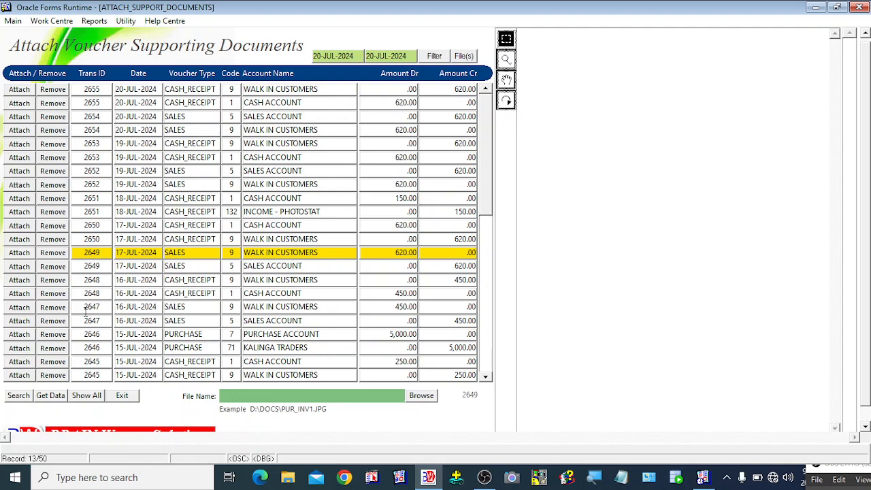
{"action": "left_click", "coordinate": [94, 293]}
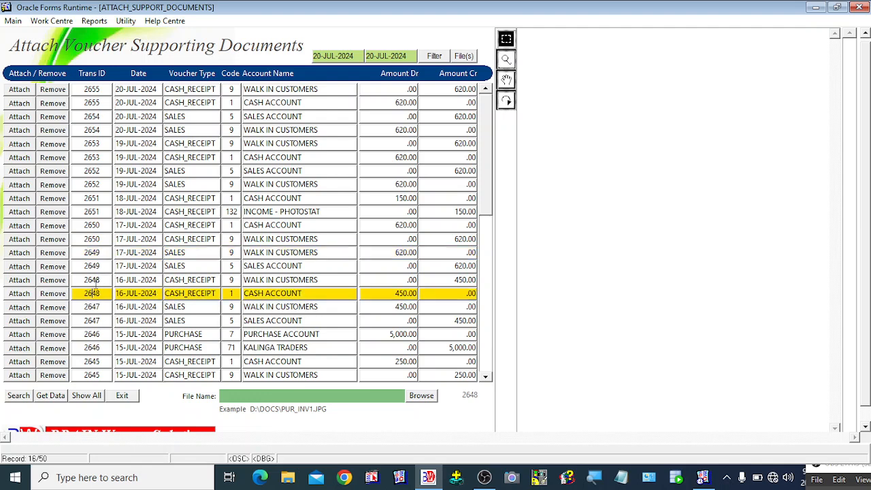
{"action": "left_click", "coordinate": [99, 198]}
{"action": "left_click", "coordinate": [94, 158]}
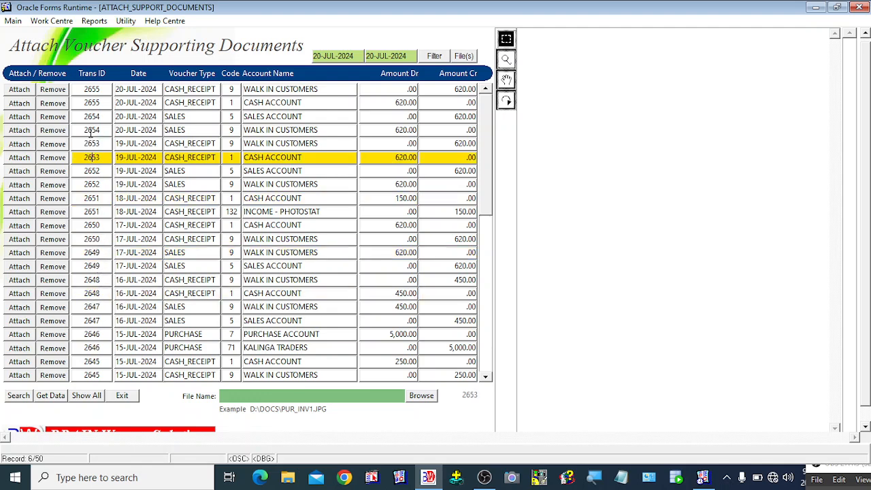
{"action": "left_click", "coordinate": [91, 129]}
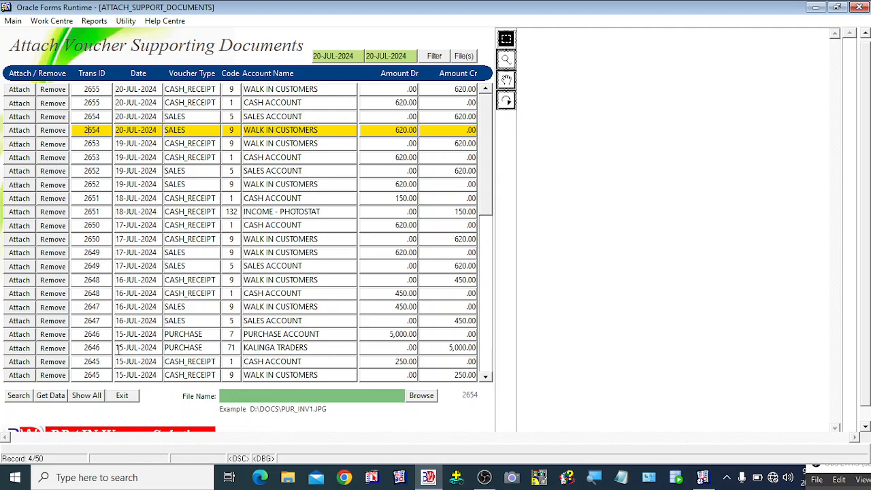
{"action": "left_click", "coordinate": [98, 308]}
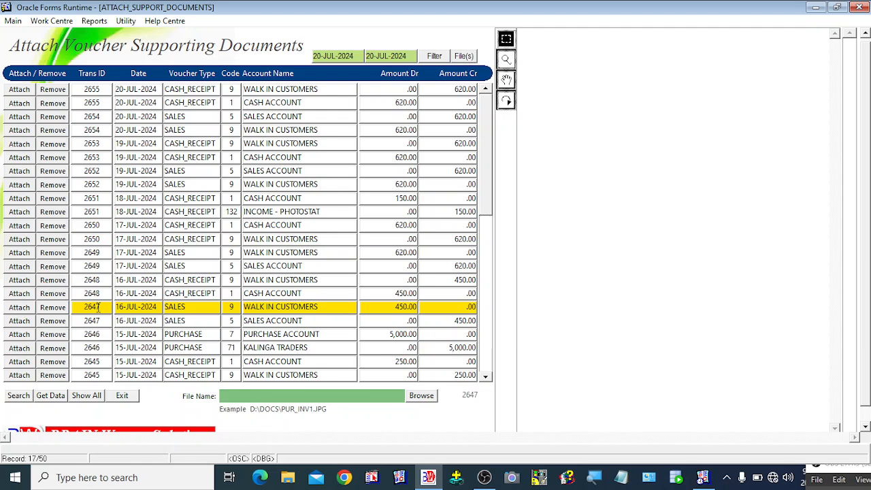
- Bring up the Transaction ID lookup of vouchers with attachments and move it off the amount columns
{"action": "left_click", "coordinate": [467, 57]}
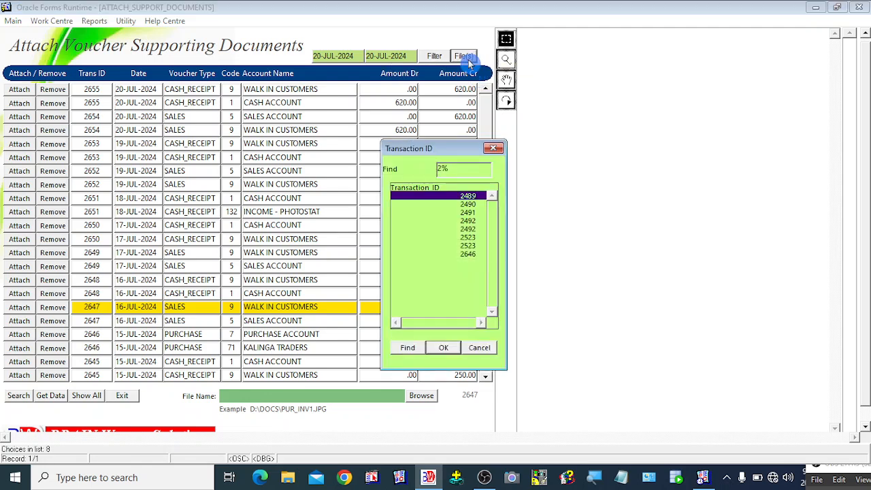
{"action": "left_click_drag", "start_coordinate": [449, 151], "coordinate": [557, 141]}
{"action": "left_click", "coordinate": [340, 148]}
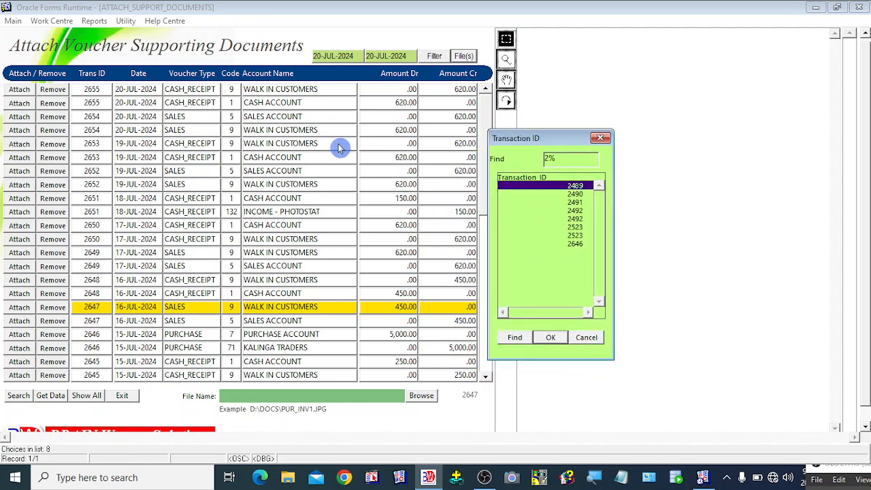
- Browse transactions 2489, 2492, 2523 and 2646 in the lookup, then cancel without choosing
{"action": "left_click", "coordinate": [575, 227]}
{"action": "left_click", "coordinate": [577, 244]}
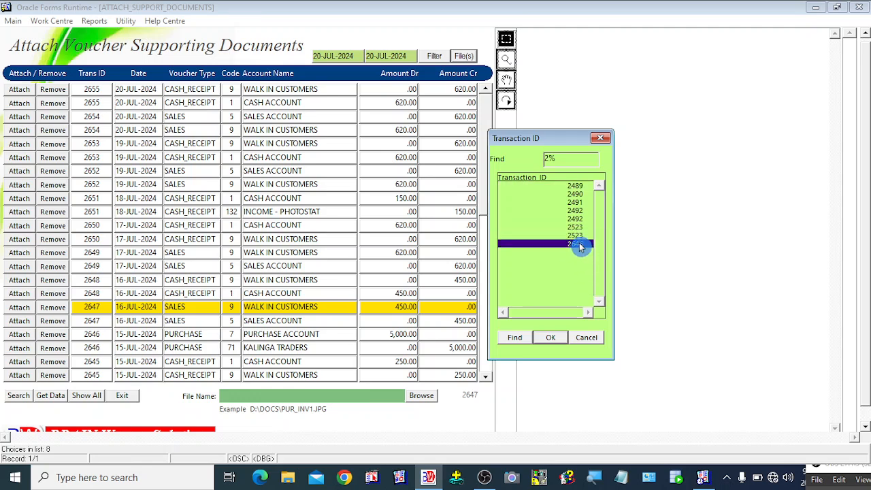
{"action": "left_click", "coordinate": [576, 215]}
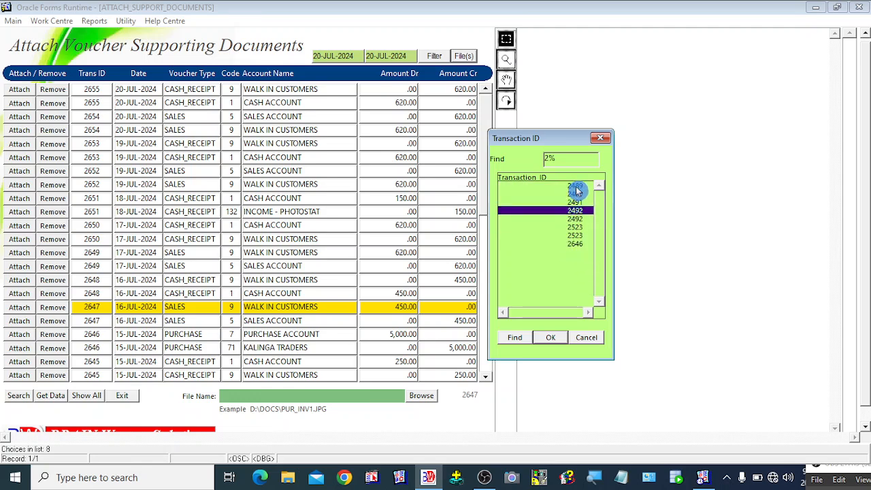
{"action": "left_click", "coordinate": [574, 186]}
{"action": "left_click", "coordinate": [576, 227]}
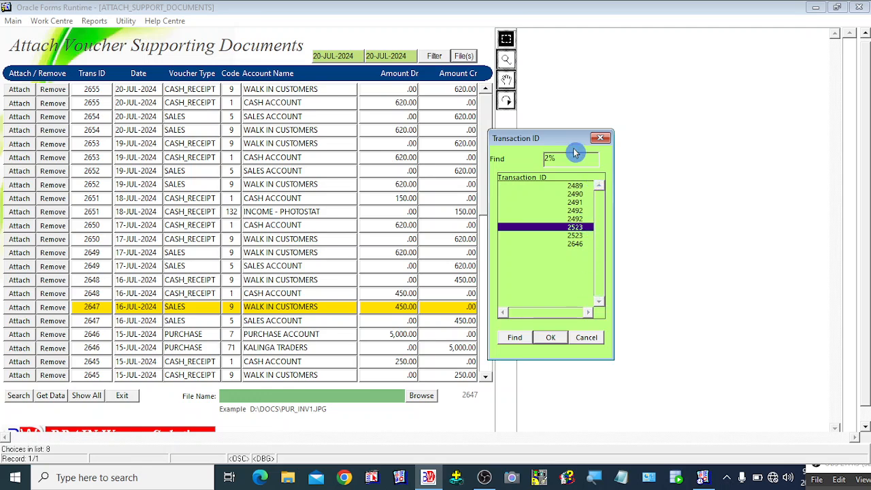
{"action": "left_click_drag", "start_coordinate": [558, 142], "coordinate": [553, 145]}
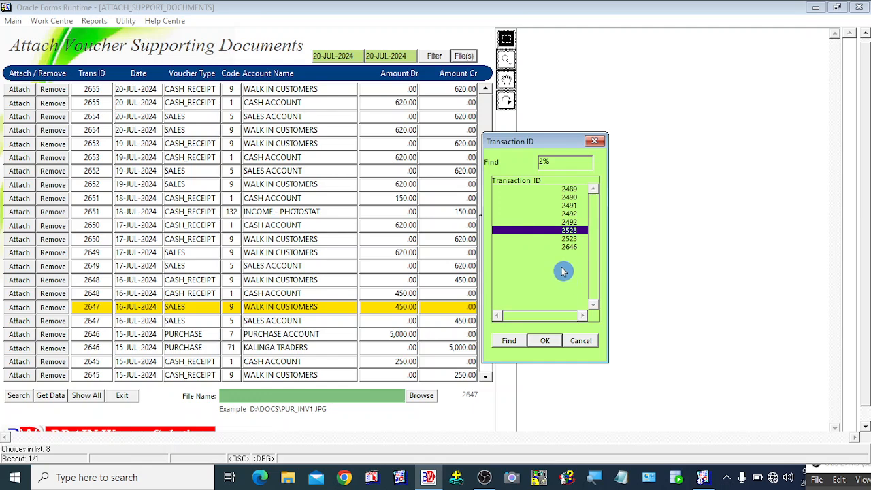
{"action": "left_click", "coordinate": [569, 247]}
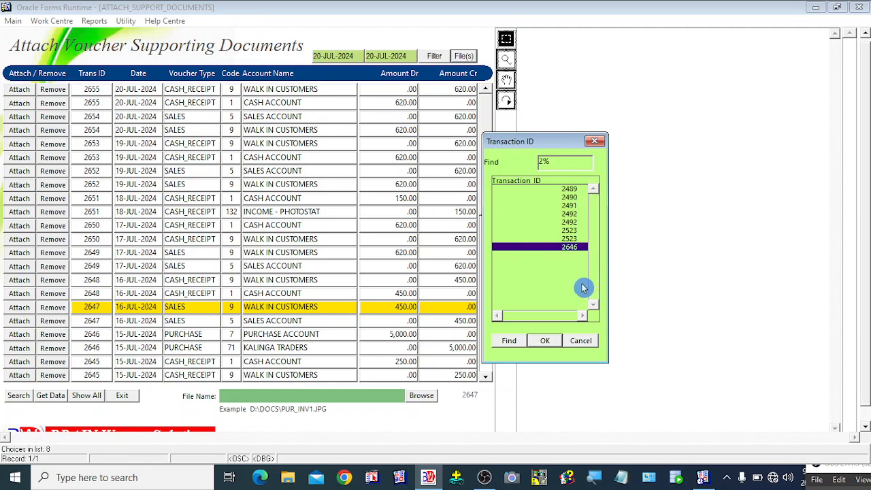
{"action": "left_click", "coordinate": [571, 239]}
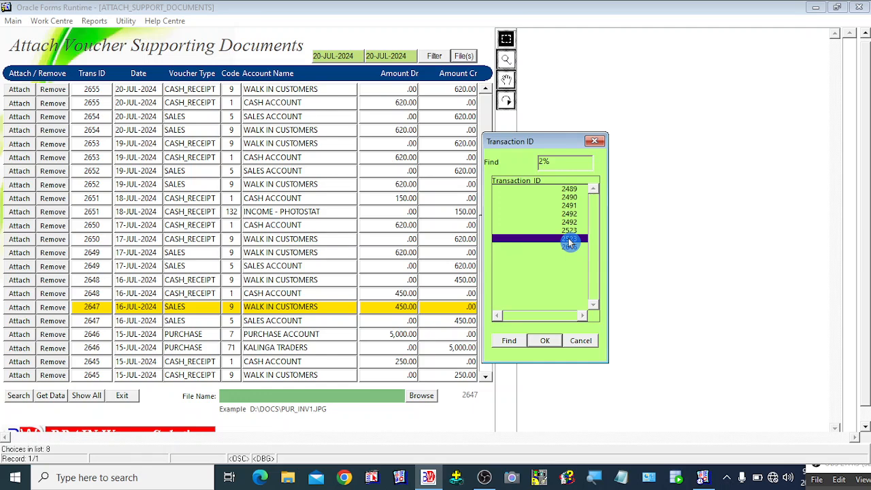
{"action": "left_click", "coordinate": [578, 341]}
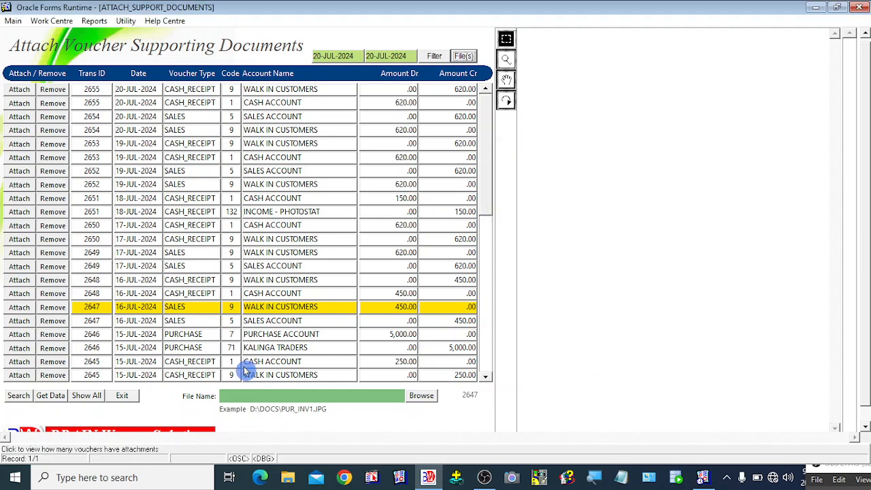
- Exit the attachment form and launch Internal Audit - Daybook from the right-click menu
{"action": "left_click", "coordinate": [123, 395]}
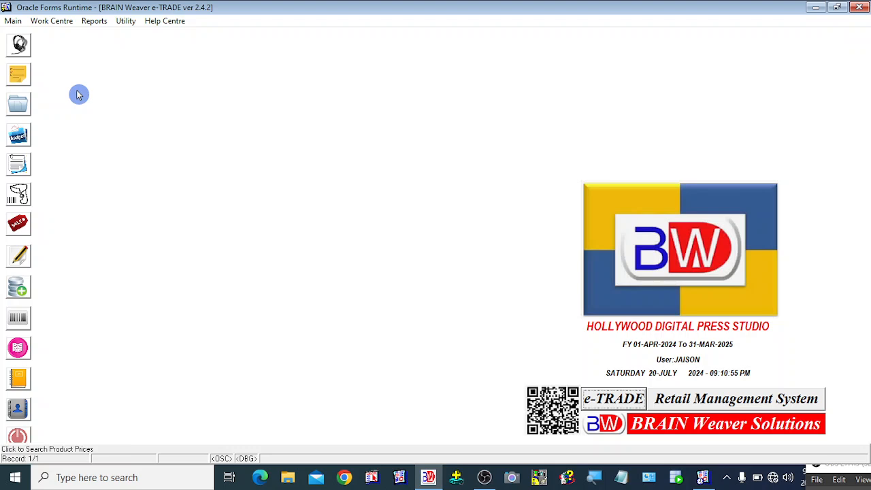
{"action": "right_click", "coordinate": [126, 68]}
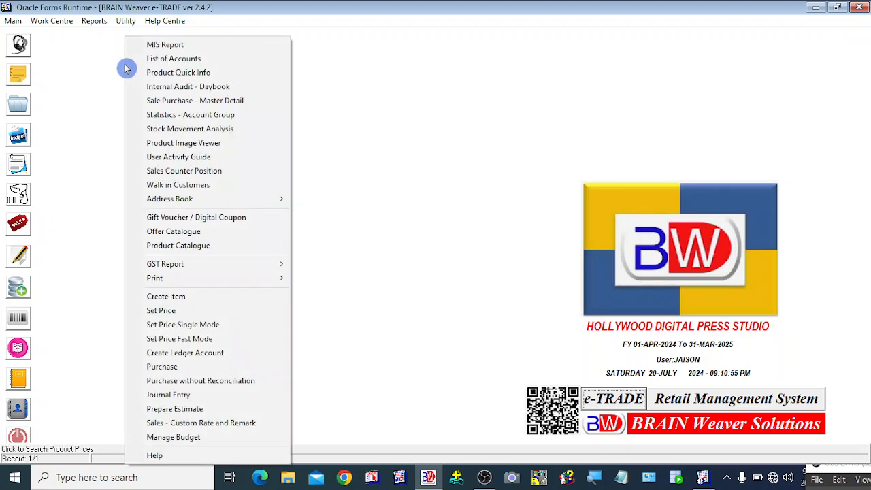
{"action": "left_click", "coordinate": [202, 93]}
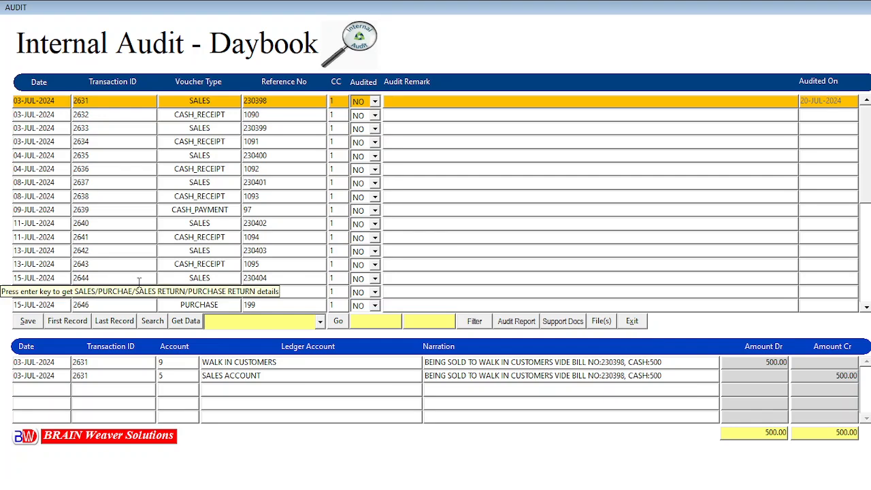
- Review vouchers 2638, 2634 and 2640, then set both date limits to 20-JUL-2024
{"action": "left_click", "coordinate": [107, 195]}
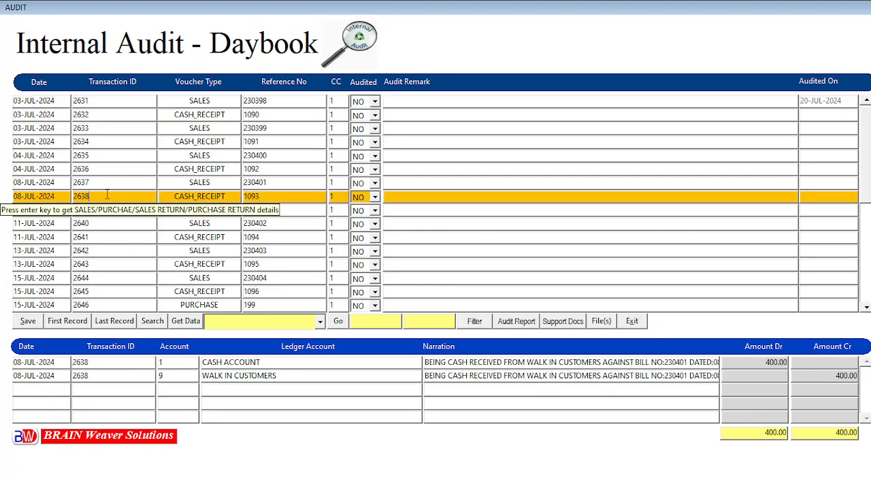
{"action": "left_click", "coordinate": [92, 142]}
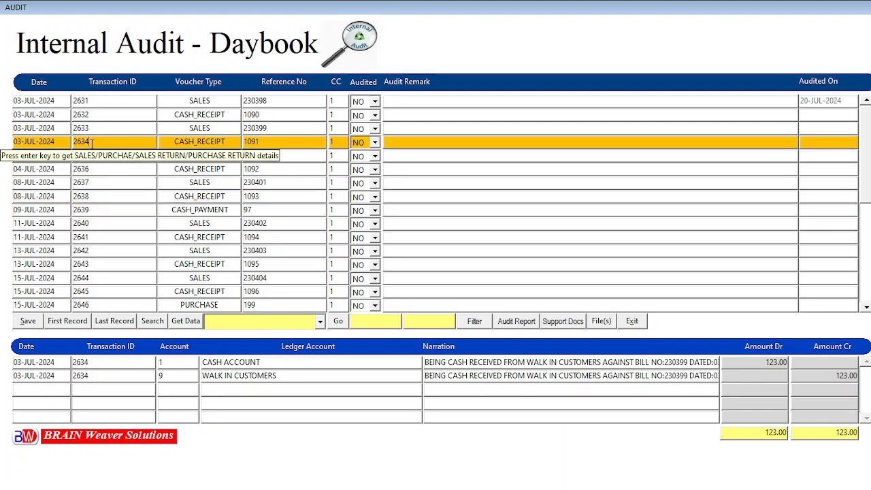
{"action": "left_click", "coordinate": [110, 223]}
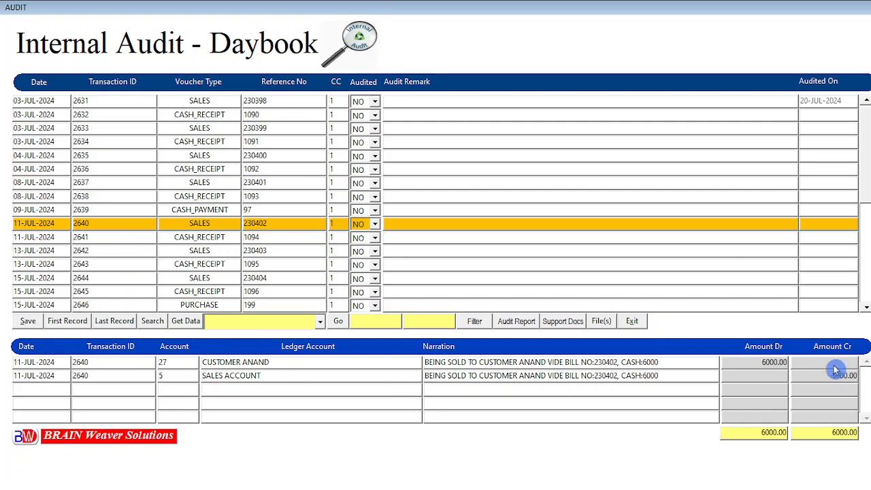
{"action": "left_click", "coordinate": [374, 323]}
{"action": "left_click", "coordinate": [424, 324]}
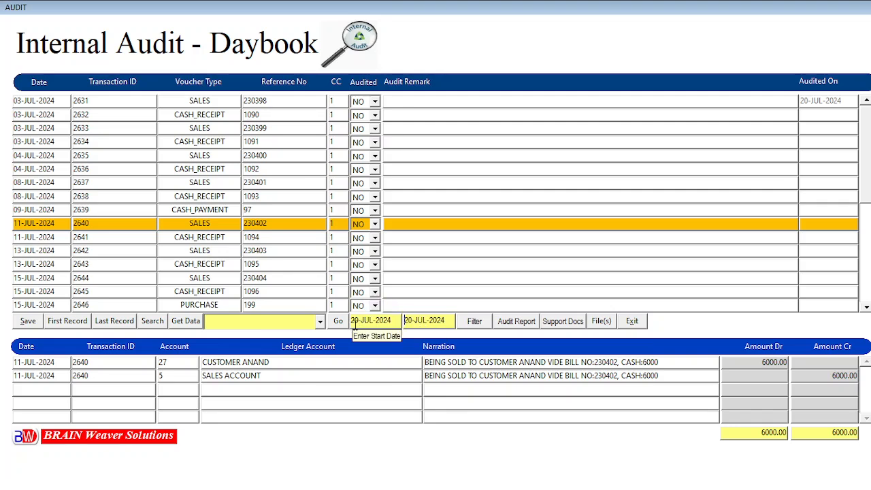
{"action": "left_click", "coordinate": [436, 325]}
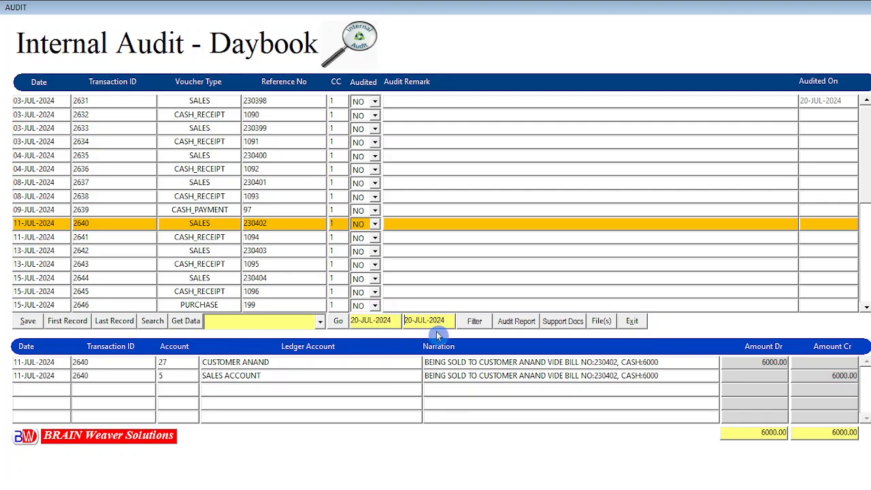
{"action": "left_click", "coordinate": [486, 323]}
- Browse vouchers 2631 through 2644 with arrow keys, settle on 2634, and show the voucher type choices
{"action": "left_click", "coordinate": [88, 128]}
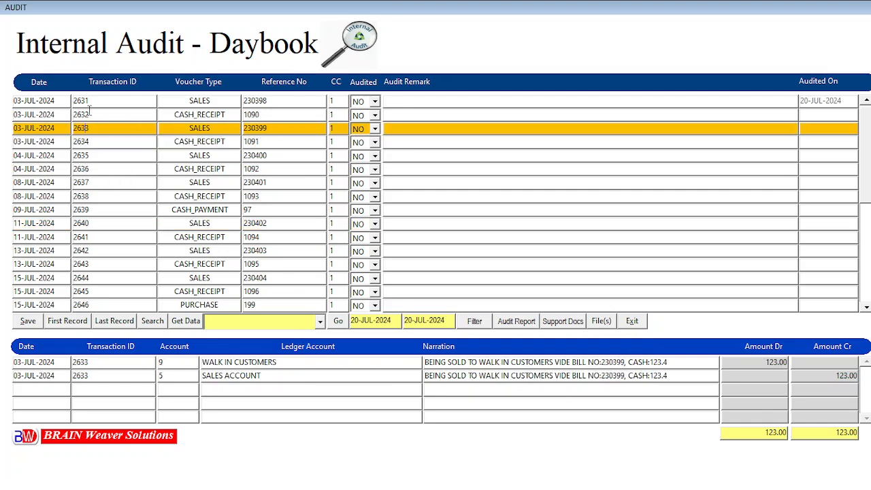
{"action": "left_click", "coordinate": [88, 115]}
{"action": "key", "text": "Up"}
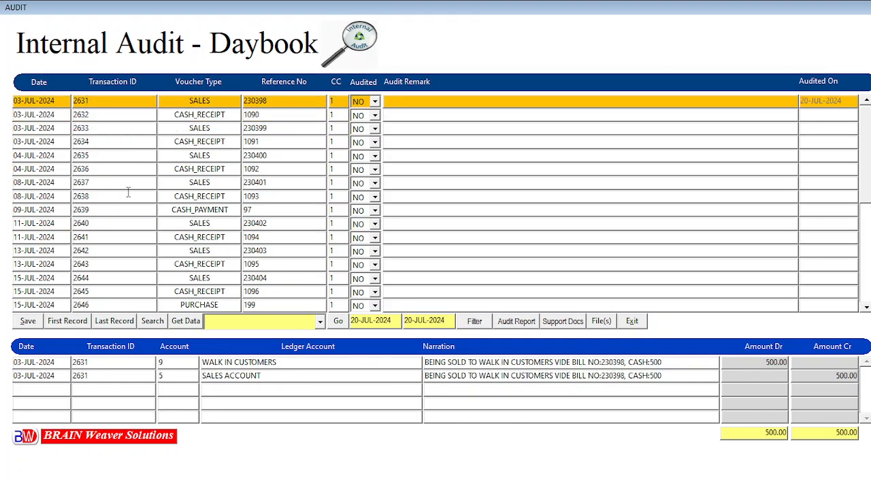
{"action": "key", "text": "Down"}
{"action": "key", "text": "Down"}
{"action": "key", "text": "Down"}
{"action": "key", "text": "Down"}
{"action": "key", "text": "Down"}
{"action": "key", "text": "Down"}
{"action": "key", "text": "Down"}
{"action": "key", "text": "Down"}
{"action": "key", "text": "Down"}
{"action": "key", "text": "Down"}
{"action": "key", "text": "Down"}
{"action": "key", "text": "Down"}
{"action": "key", "text": "Down"}
{"action": "key", "text": "Down"}
{"action": "key", "text": "Down"}
{"action": "key", "text": "Down"}
{"action": "key", "text": "Down"}
{"action": "key", "text": "Down"}
{"action": "key", "text": "Down"}
{"action": "key", "text": "Down"}
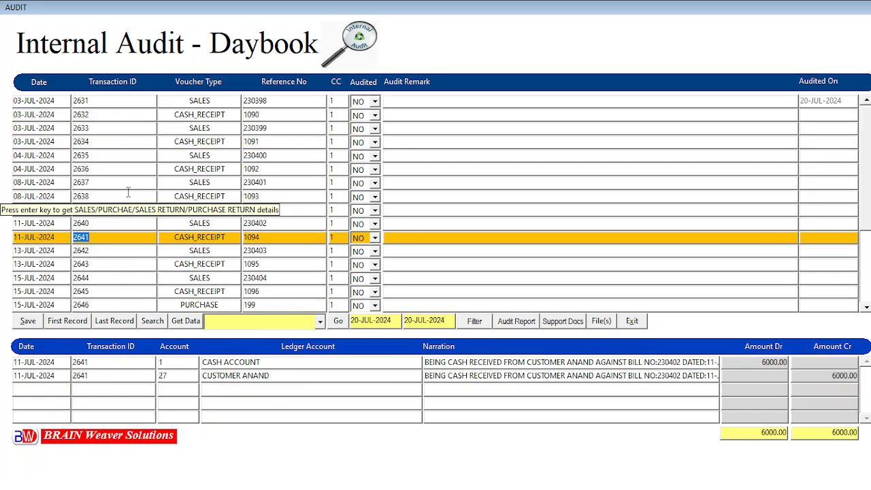
{"action": "key", "text": "Down"}
{"action": "key", "text": "Down"}
{"action": "key", "text": "Down"}
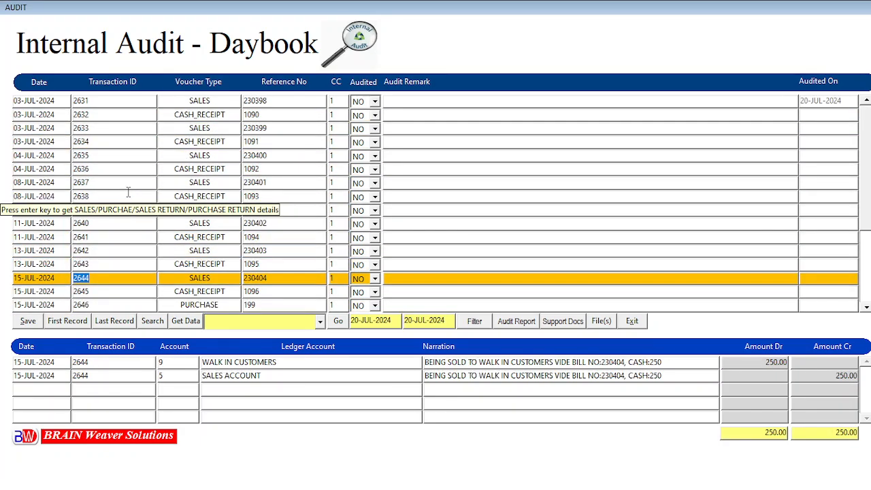
{"action": "key", "text": "Down"}
{"action": "key", "text": "Up"}
{"action": "key", "text": "Up"}
{"action": "key", "text": "Up"}
{"action": "key", "text": "Up"}
{"action": "key", "text": "Up"}
{"action": "key", "text": "Up"}
{"action": "key", "text": "Up"}
{"action": "key", "text": "Up"}
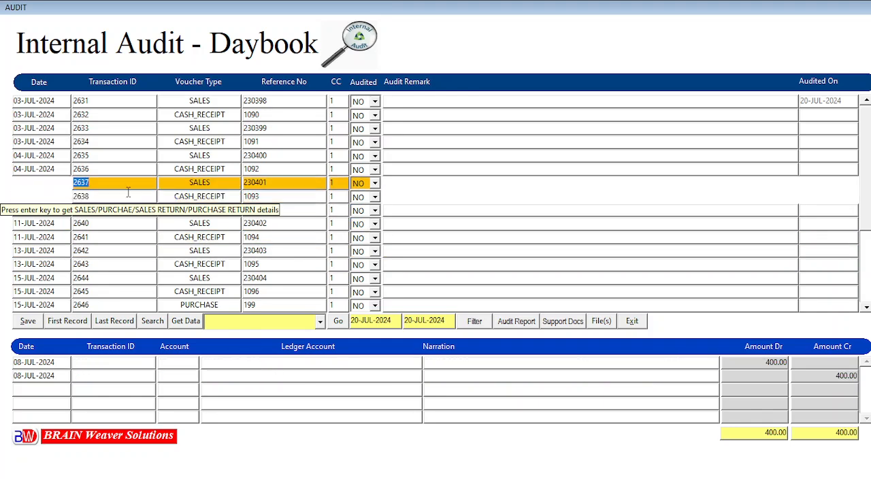
{"action": "key", "text": "Up"}
{"action": "key", "text": "Up"}
{"action": "key", "text": "Up"}
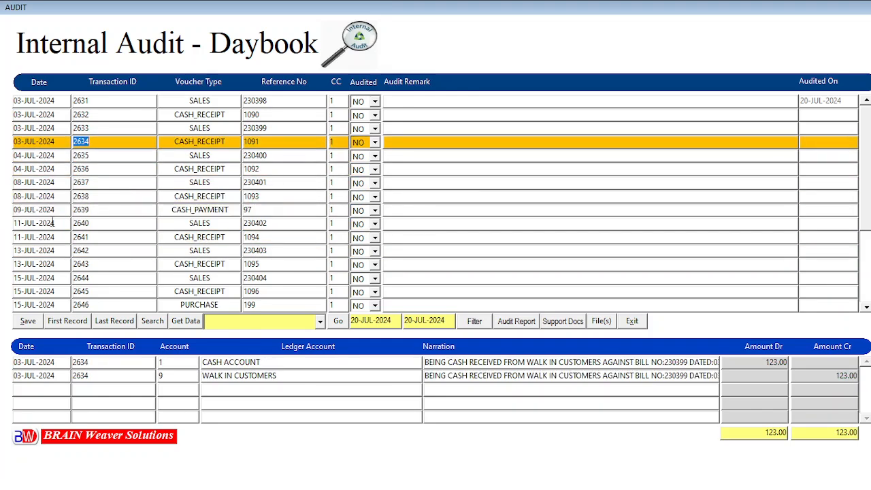
{"action": "left_click", "coordinate": [320, 327]}
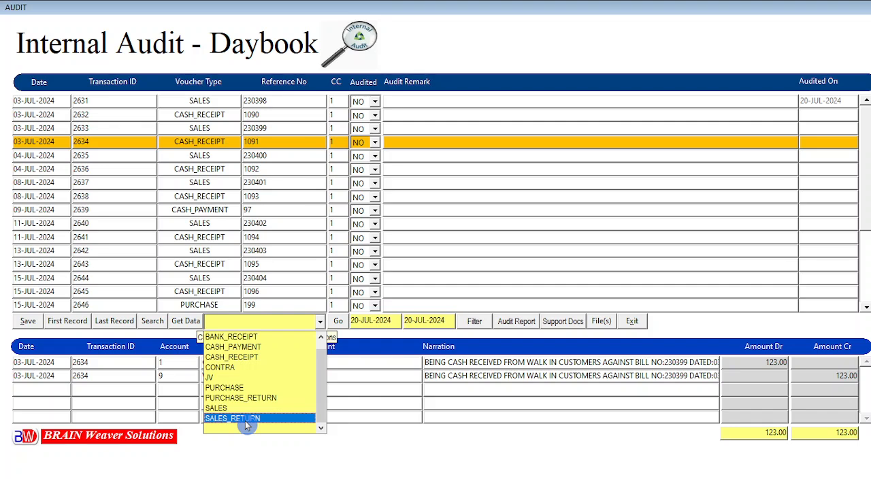
- Filter the audit daybook to CASH_RECEIPT vouchers only
{"action": "left_click", "coordinate": [247, 358]}
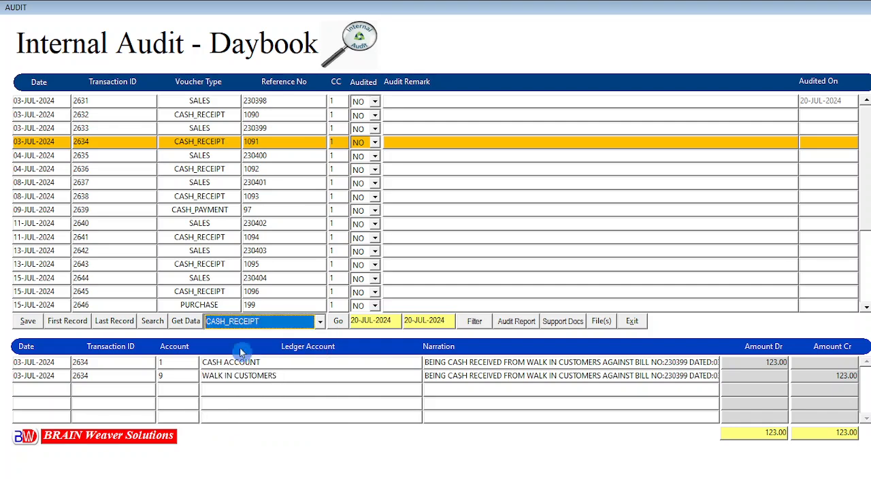
{"action": "left_click", "coordinate": [317, 324]}
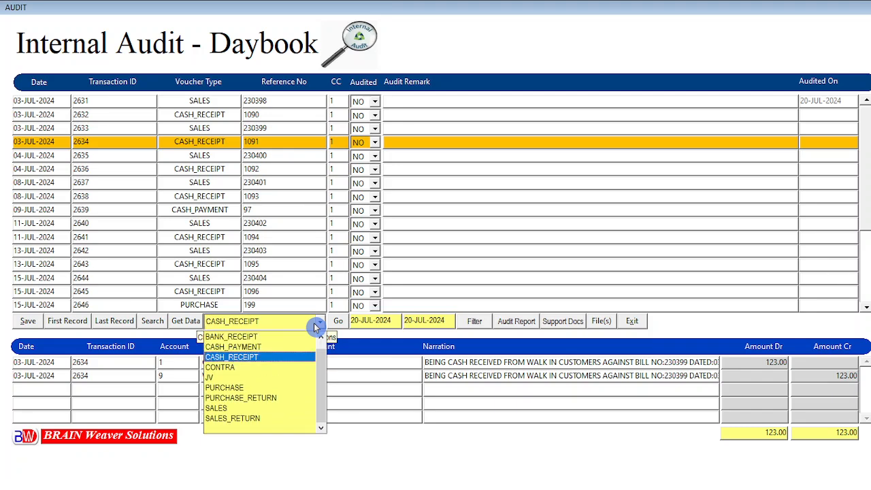
{"action": "left_click", "coordinate": [220, 360]}
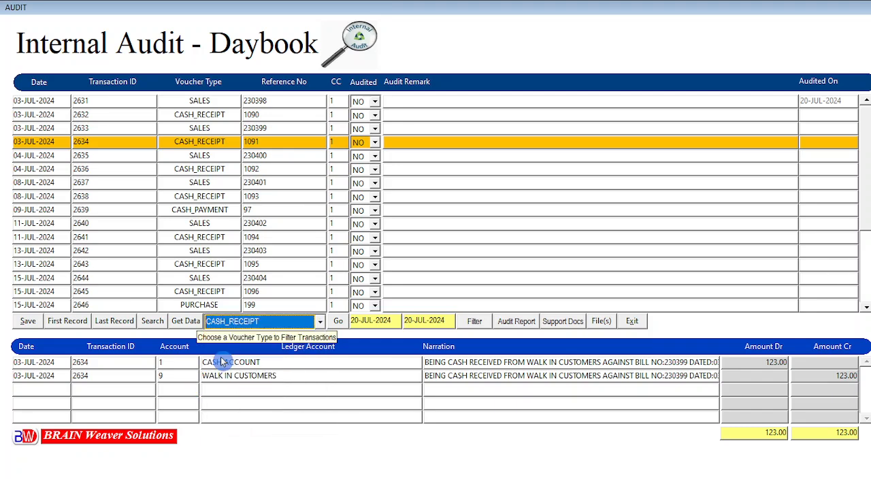
{"action": "left_click", "coordinate": [340, 322]}
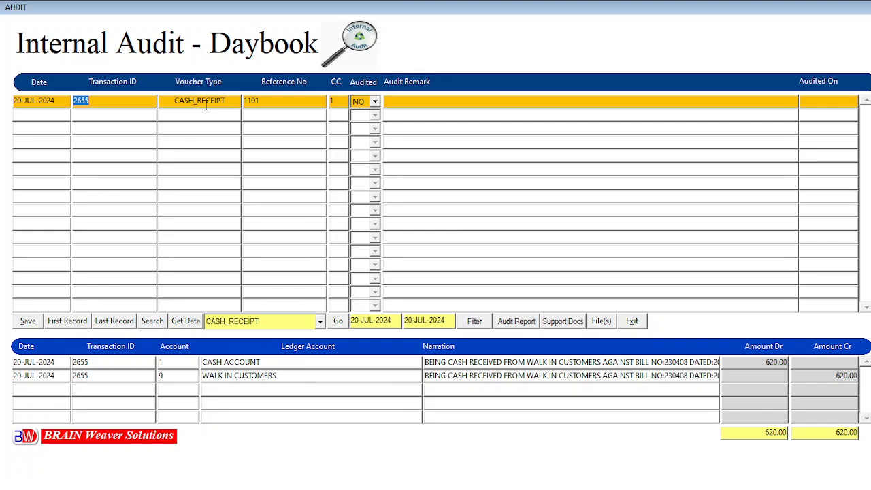
- Change the start date to 01-JUL-2024 and apply the 01-JUL to 20-JUL-2024 range
{"action": "left_click", "coordinate": [355, 320]}
{"action": "key", "text": "BackSpace"}
{"action": "key", "text": "Delete"}
{"action": "type", "text": "1"}
{"action": "left_click", "coordinate": [480, 327]}
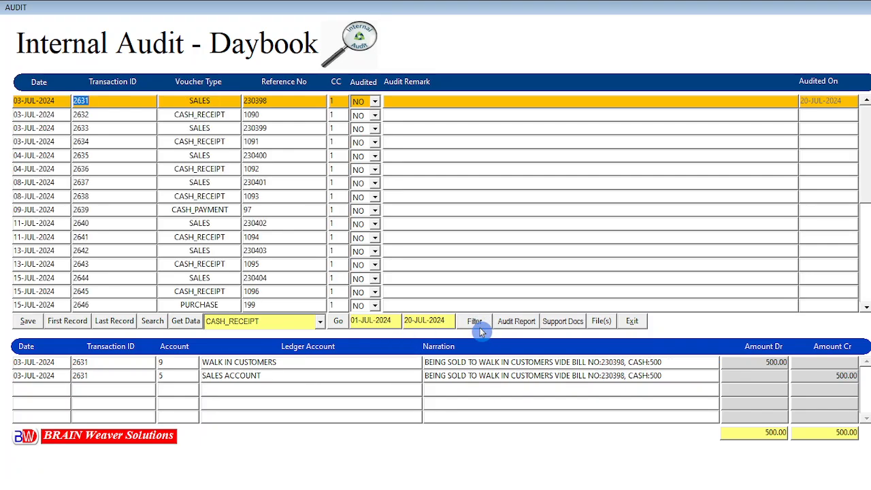
- Reapply the CASH_RECEIPT filter to the new range and view voucher 2653's ledger entries
{"action": "left_click", "coordinate": [320, 325]}
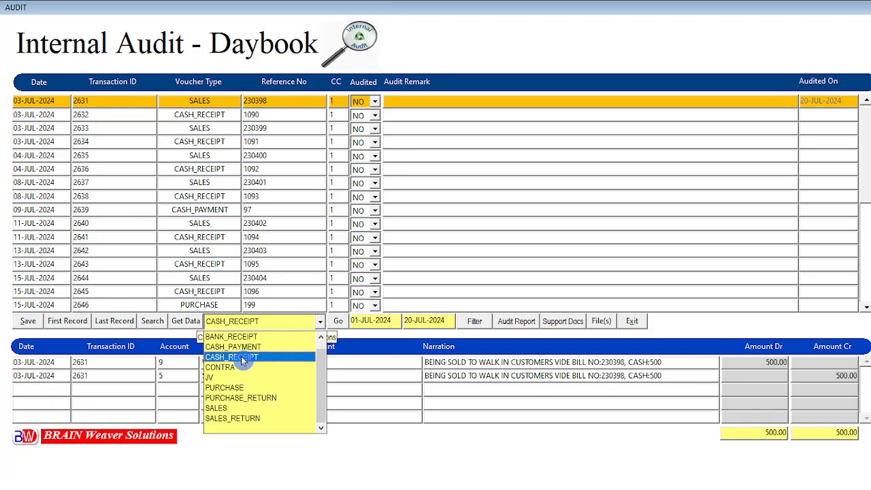
{"action": "left_click", "coordinate": [242, 361]}
{"action": "left_click", "coordinate": [342, 325]}
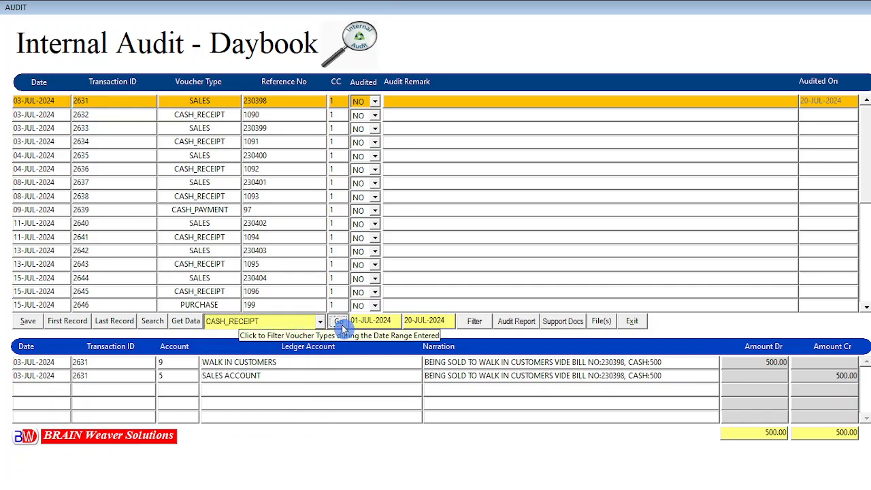
{"action": "left_click", "coordinate": [200, 238]}
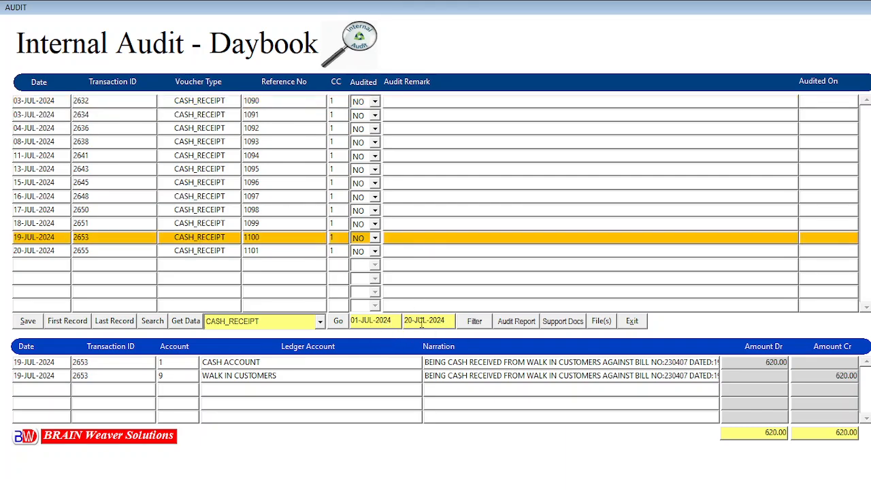
{"action": "left_click", "coordinate": [130, 102]}
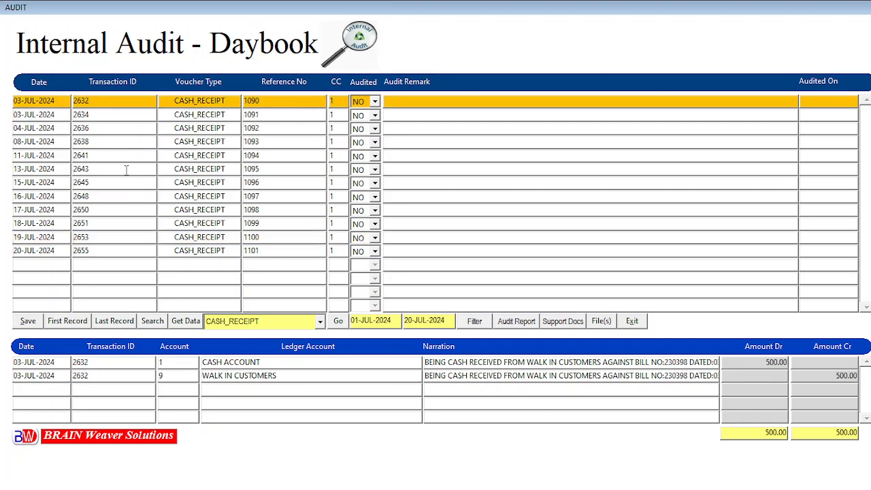
{"action": "key", "text": "Down"}
{"action": "key", "text": "Down"}
{"action": "key", "text": "Down"}
{"action": "key", "text": "Down"}
{"action": "key", "text": "Down"}
{"action": "key", "text": "Down"}
{"action": "key", "text": "Down"}
{"action": "key", "text": "Down"}
{"action": "key", "text": "Down"}
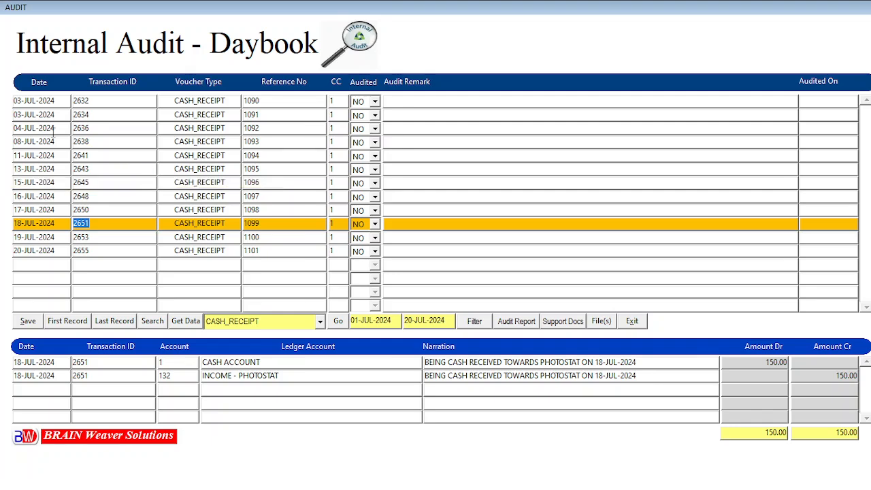
{"action": "left_click", "coordinate": [106, 183]}
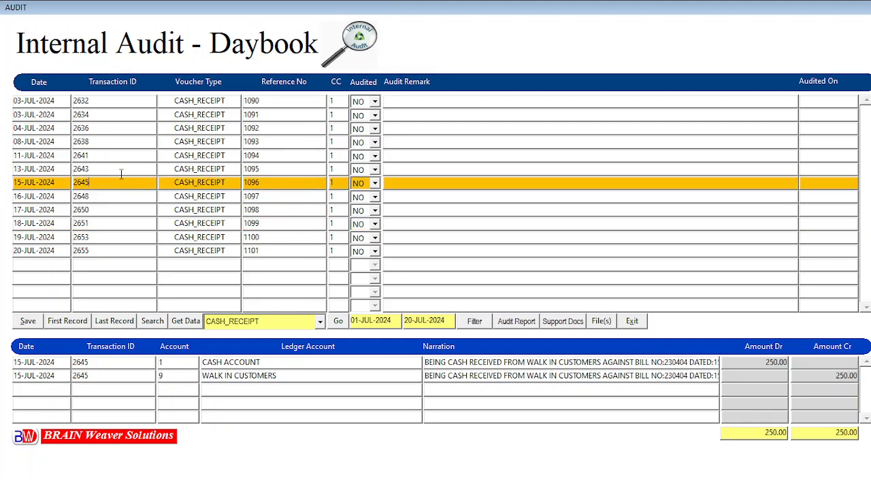
{"action": "left_click", "coordinate": [109, 167]}
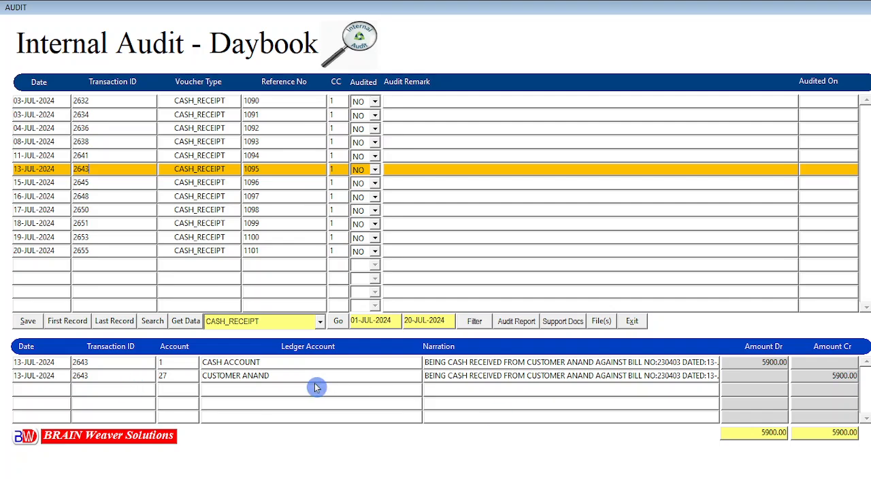
{"action": "left_click", "coordinate": [320, 321]}
- Clear the voucher-type filter, reload all vouchers, and select sales transaction 2644
{"action": "left_click", "coordinate": [222, 428]}
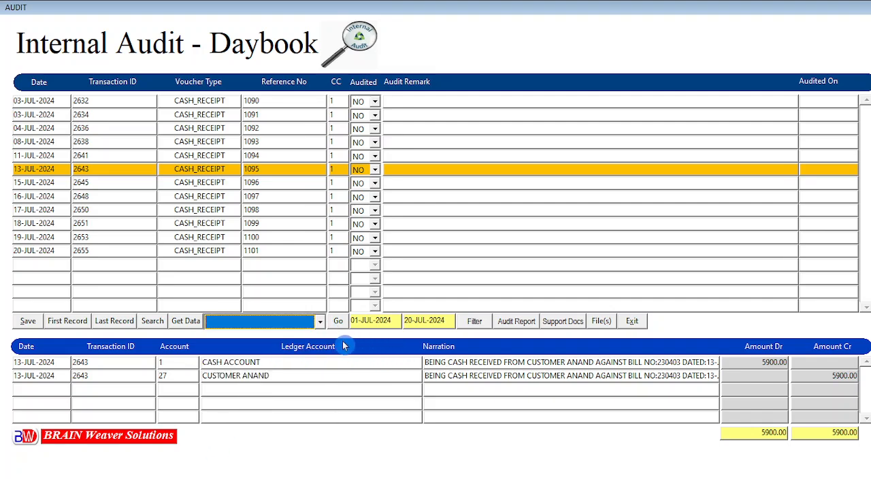
{"action": "left_click", "coordinate": [337, 322]}
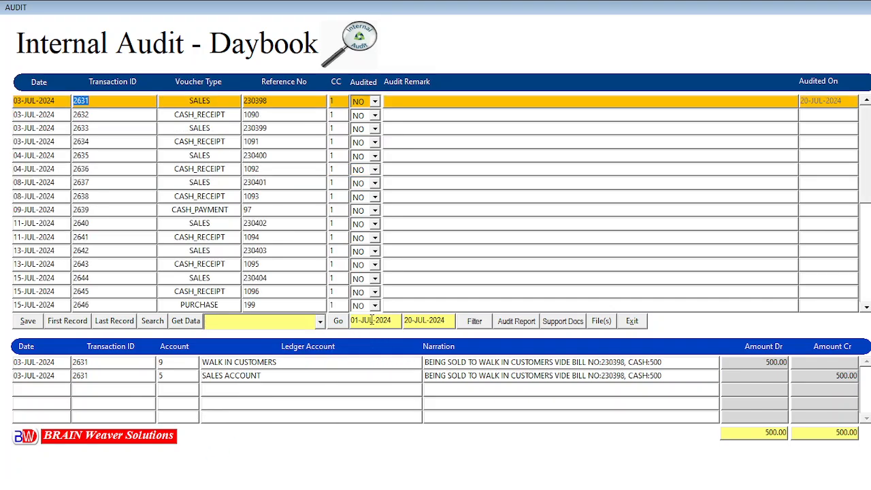
{"action": "left_click", "coordinate": [102, 279]}
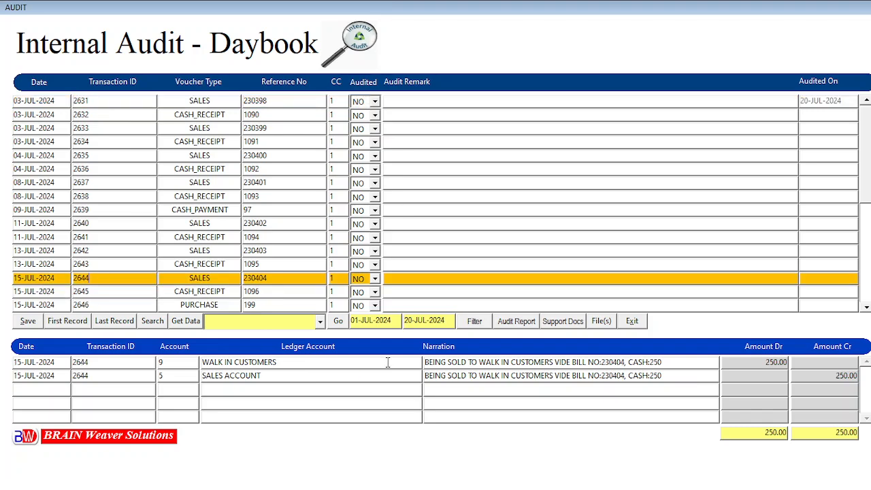
- Move through transactions 2645–2647 and settle on purchase voucher 2646's 5000.00 entries
{"action": "key", "text": "Down"}
{"action": "key", "text": "Down"}
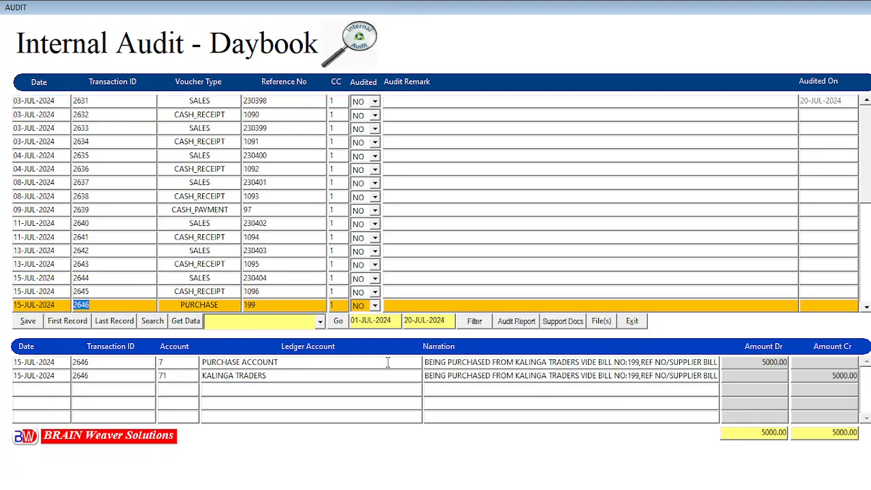
{"action": "key", "text": "Down"}
{"action": "key", "text": "Up"}
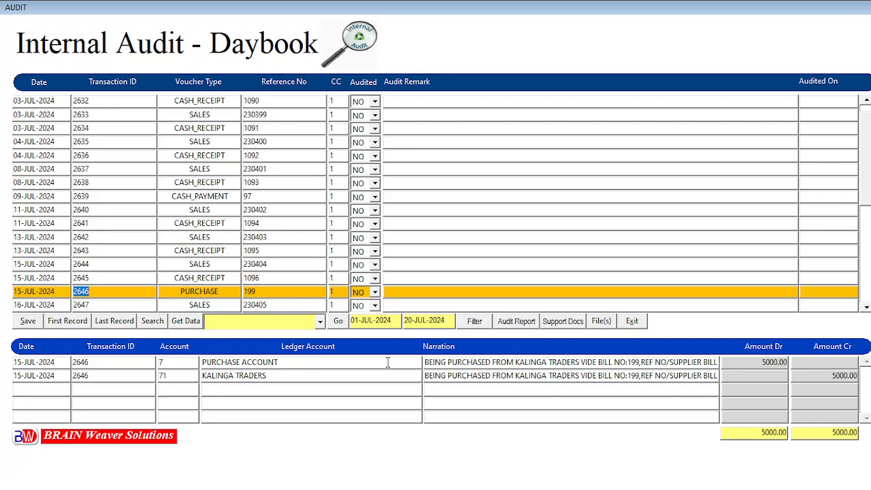
{"action": "key", "text": "Down"}
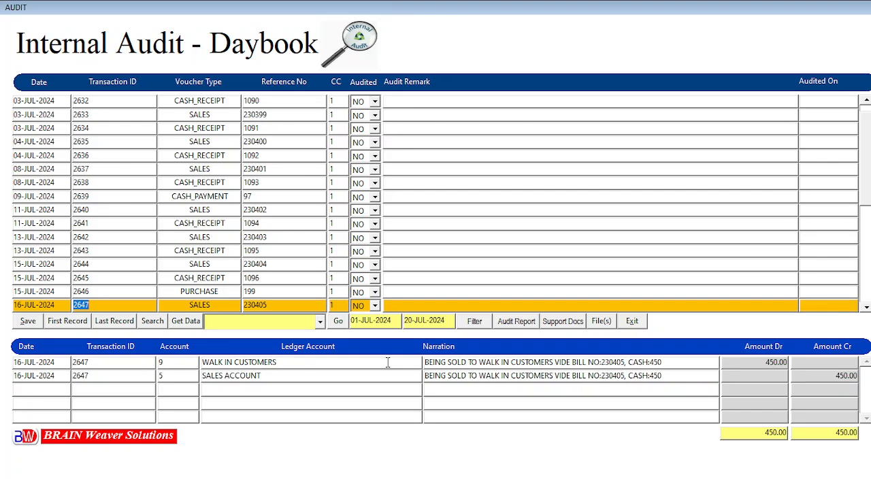
{"action": "key", "text": "Up"}
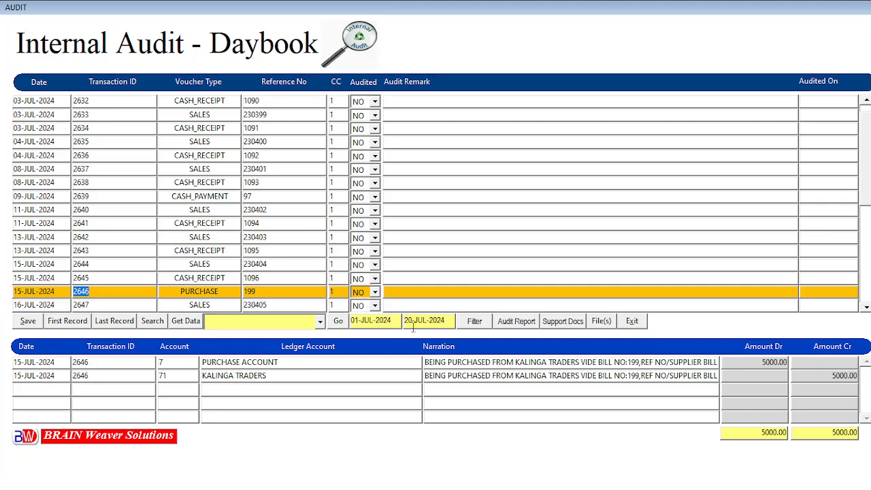
{"action": "left_click", "coordinate": [213, 300]}
{"action": "left_click", "coordinate": [84, 282]}
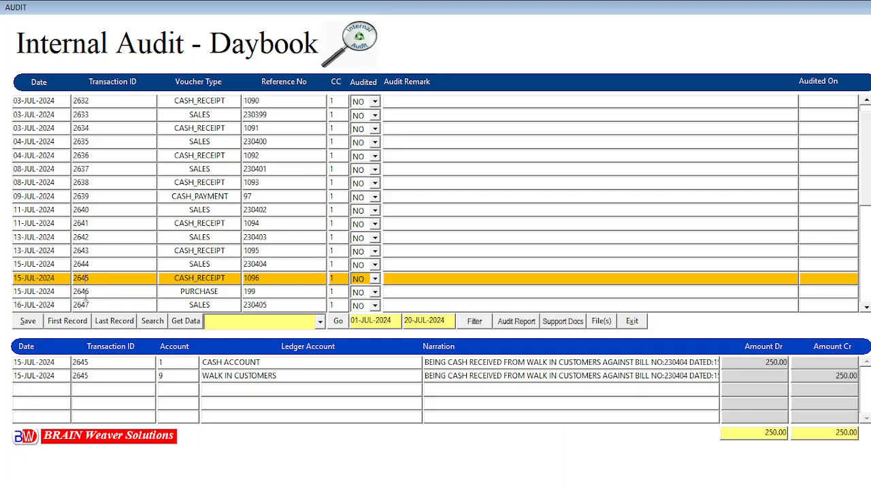
{"action": "left_click", "coordinate": [86, 291]}
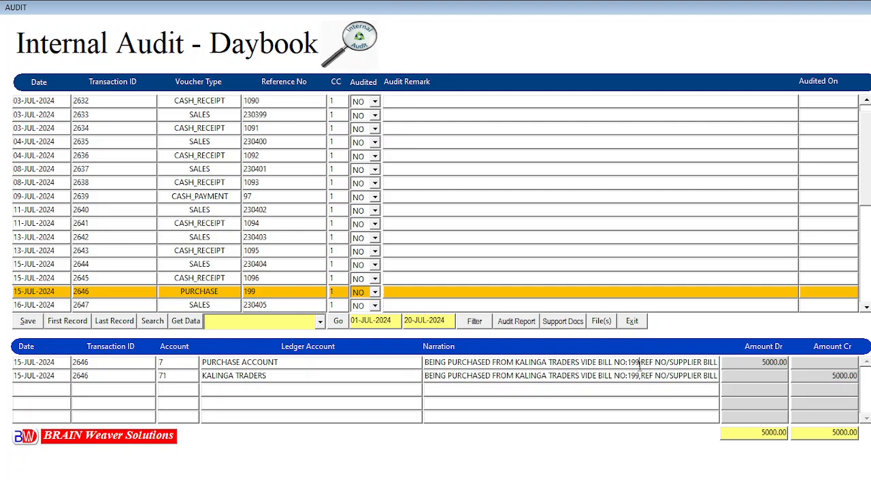
{"action": "key", "text": "End"}
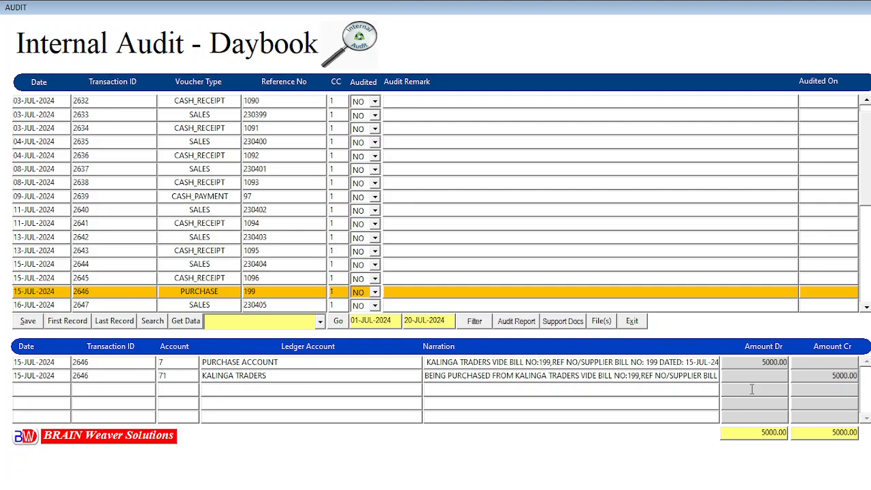
{"action": "left_click", "coordinate": [720, 396]}
{"action": "left_click", "coordinate": [753, 375]}
{"action": "left_click", "coordinate": [631, 382]}
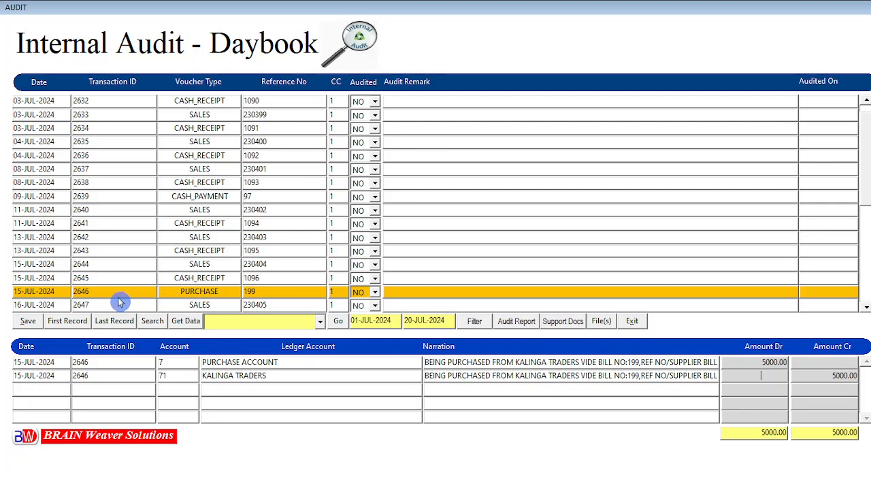
- Open voucher 2646's supporting tax invoice, zoom in, and pan to its tax table
{"action": "left_click", "coordinate": [563, 324]}
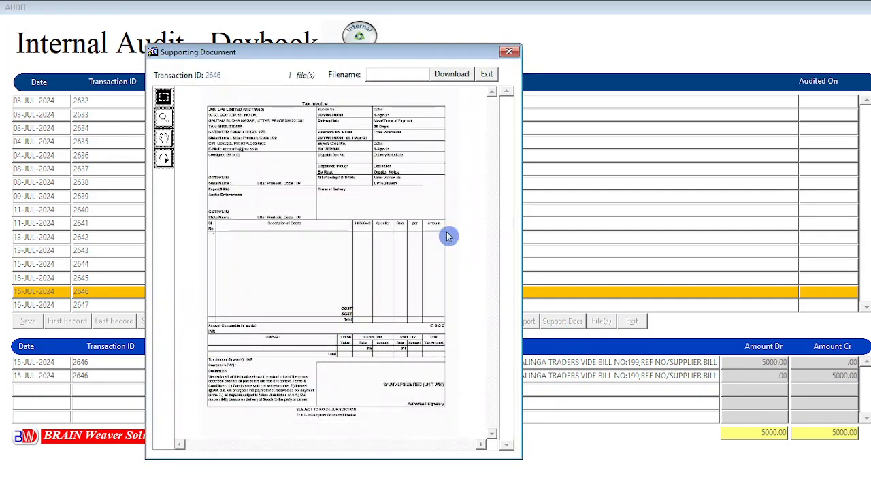
{"action": "left_click_drag", "start_coordinate": [251, 53], "coordinate": [458, 42]}
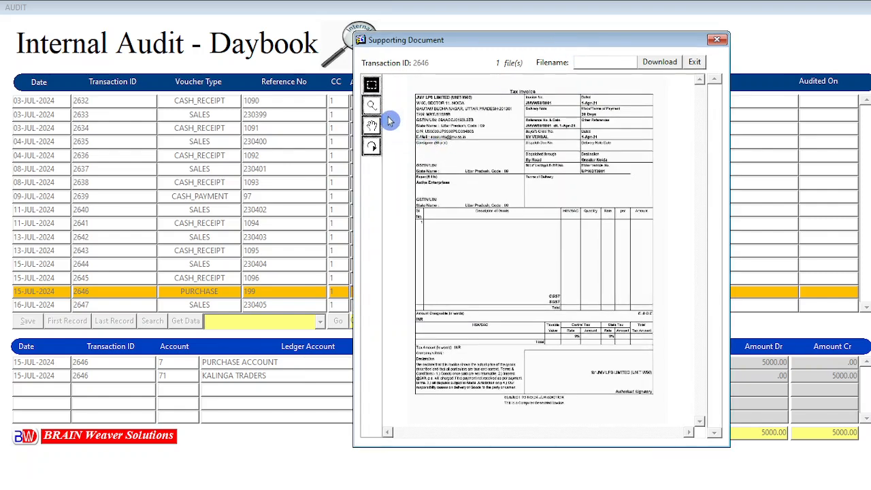
{"action": "left_click", "coordinate": [371, 106]}
{"action": "left_click", "coordinate": [513, 173]}
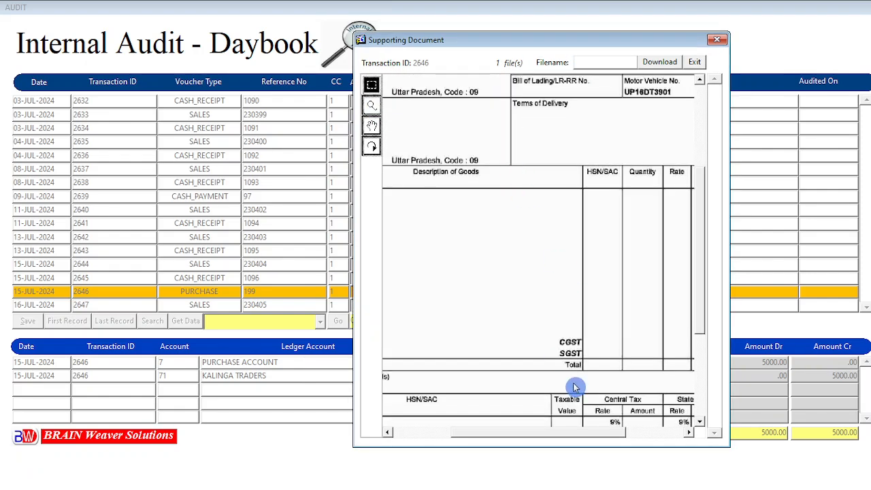
{"action": "left_click", "coordinate": [373, 128]}
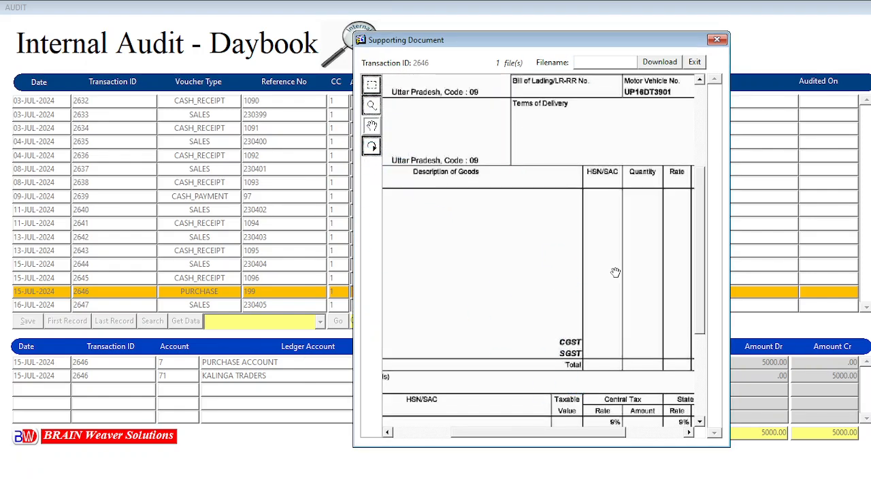
{"action": "left_click_drag", "start_coordinate": [632, 385], "coordinate": [734, 451]}
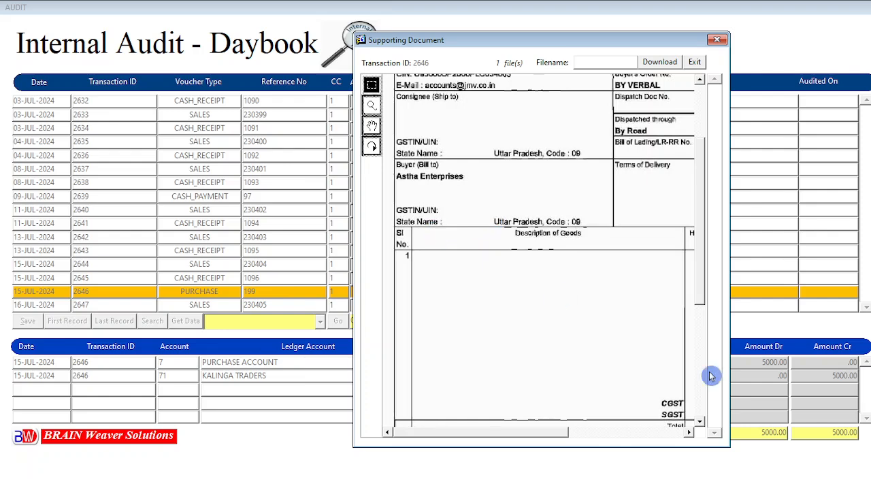
- Finish inspecting the invoice, close it, and open voucher 2646's Audited dropdown
{"action": "left_click_drag", "start_coordinate": [704, 284], "coordinate": [706, 430]}
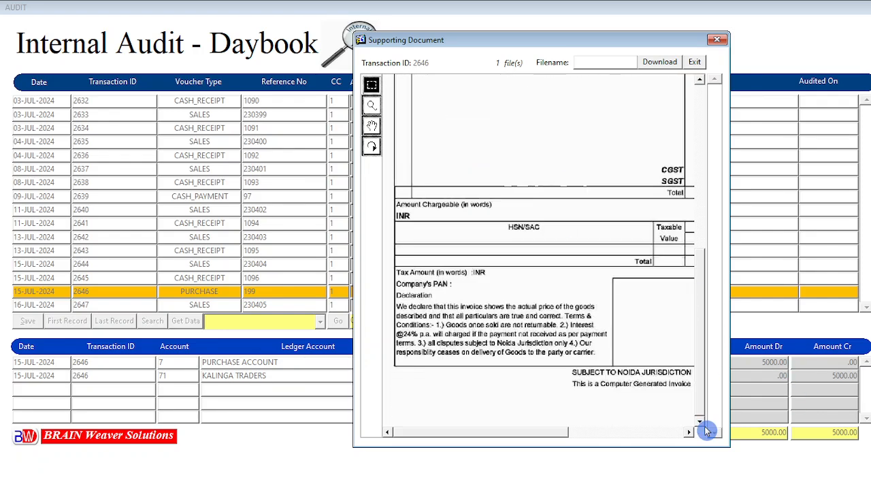
{"action": "left_click_drag", "start_coordinate": [550, 433], "coordinate": [667, 437]}
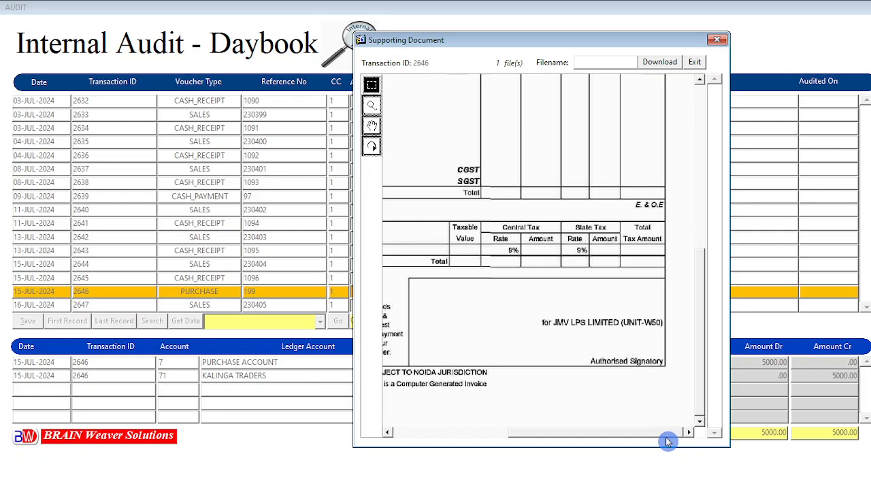
{"action": "left_click_drag", "start_coordinate": [667, 437], "coordinate": [461, 439]}
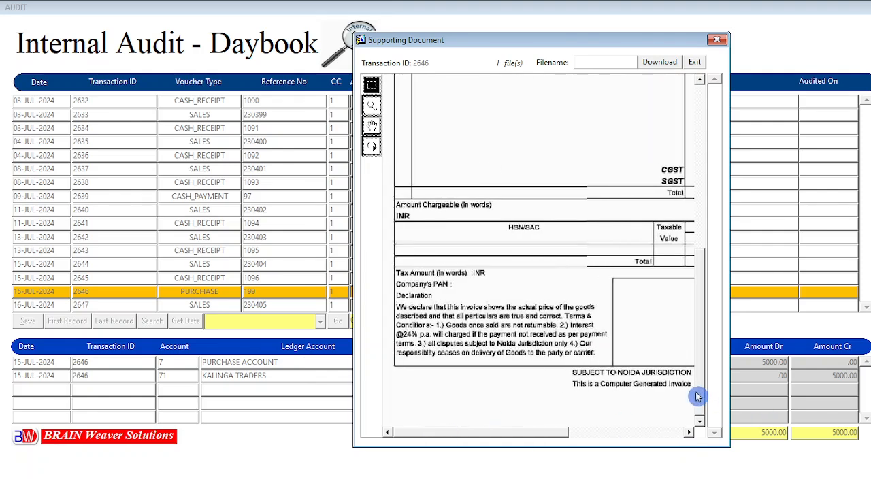
{"action": "left_click_drag", "start_coordinate": [704, 395], "coordinate": [706, 208]}
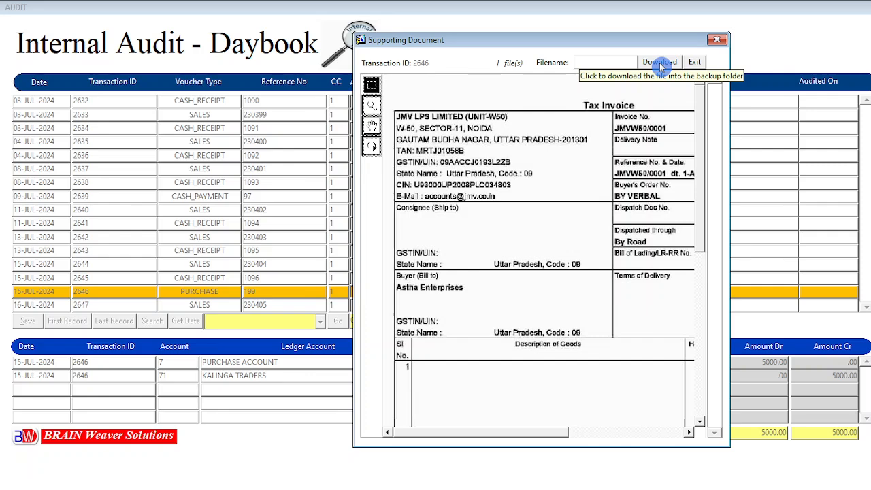
{"action": "left_click", "coordinate": [694, 62]}
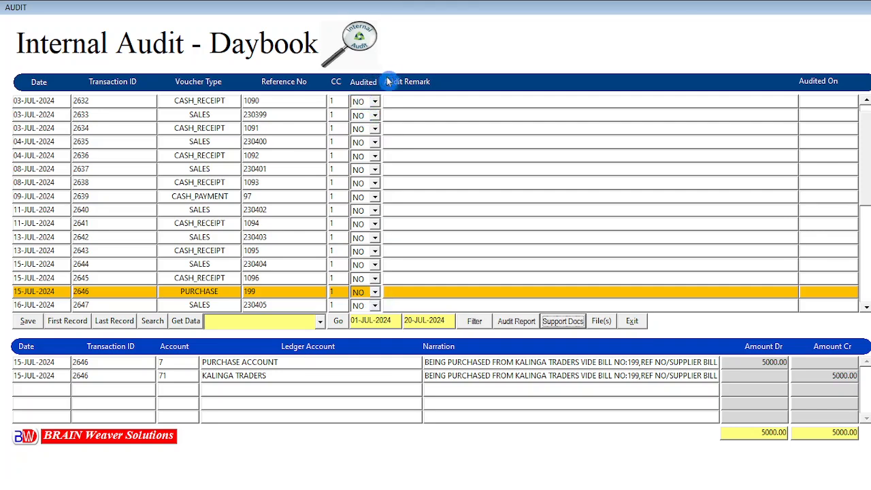
{"action": "left_click", "coordinate": [374, 294]}
- Mark voucher 2646 audited YES with remark 'VERIFIED. OK' and save the audit
{"action": "left_click", "coordinate": [359, 316]}
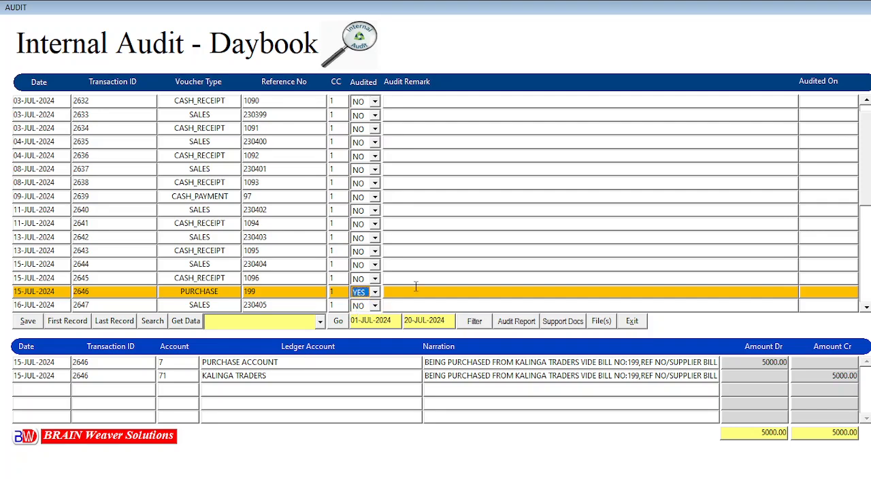
{"action": "left_click", "coordinate": [589, 475]}
{"action": "type", "text": "VERIFIE"}
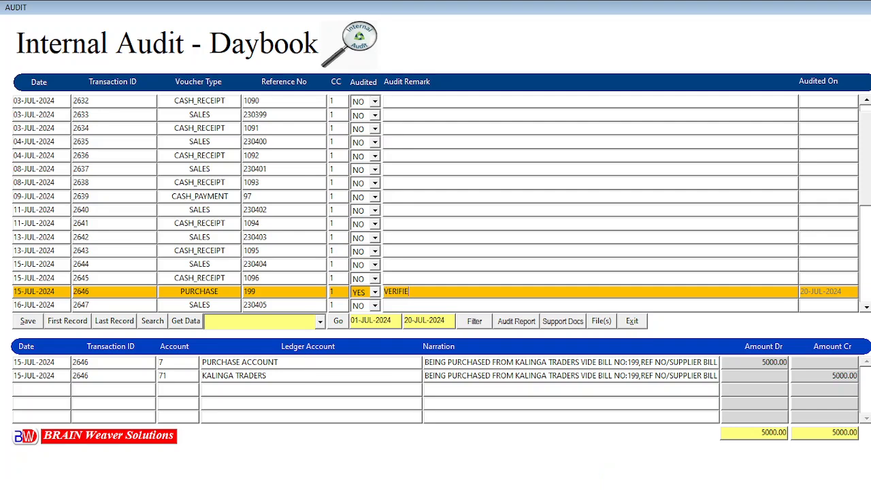
{"action": "type", "text": "D. OK"}
{"action": "left_click", "coordinate": [446, 279]}
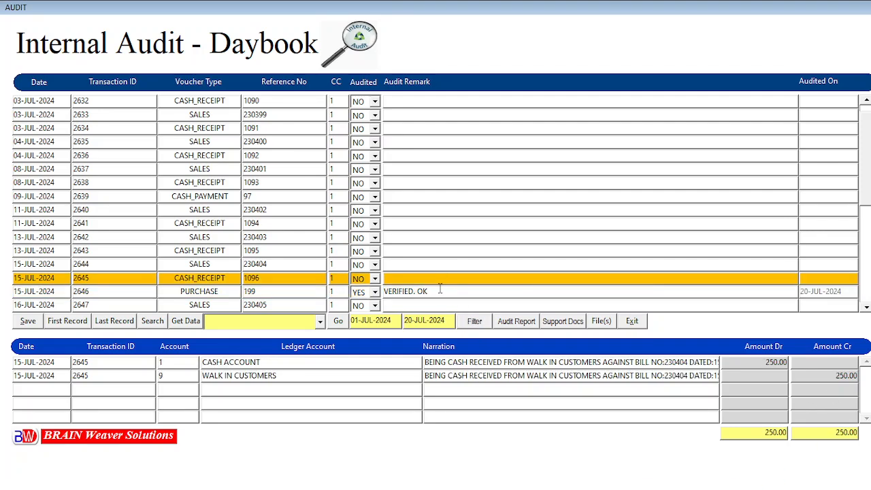
{"action": "left_click", "coordinate": [447, 291]}
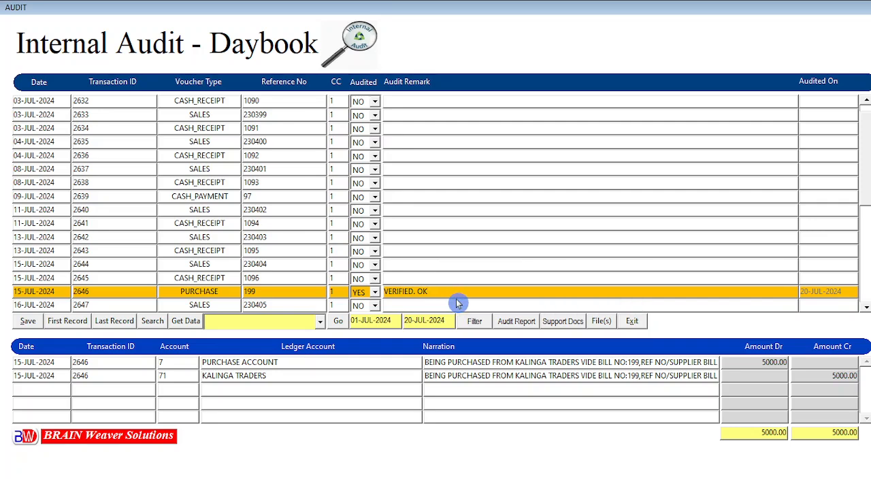
{"action": "left_click", "coordinate": [423, 278]}
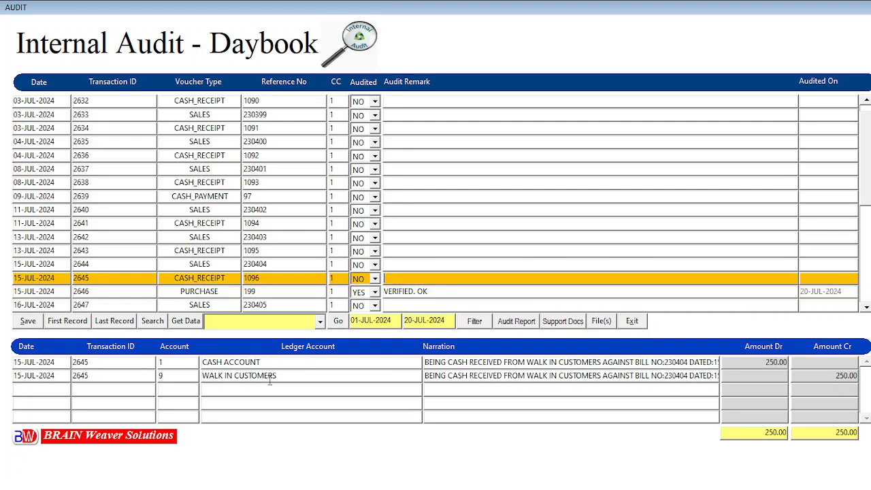
{"action": "left_click", "coordinate": [27, 327]}
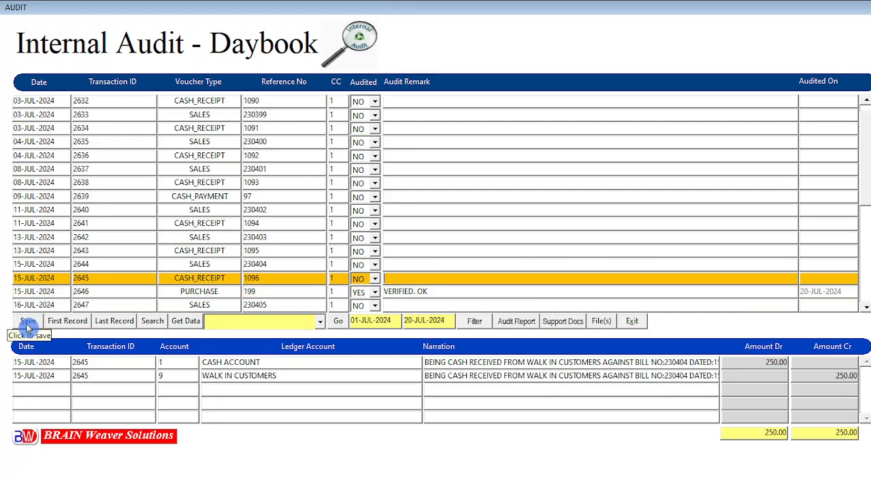
- Acknowledge the update confirmation and reselect purchase voucher 2646
{"action": "left_click", "coordinate": [412, 281]}
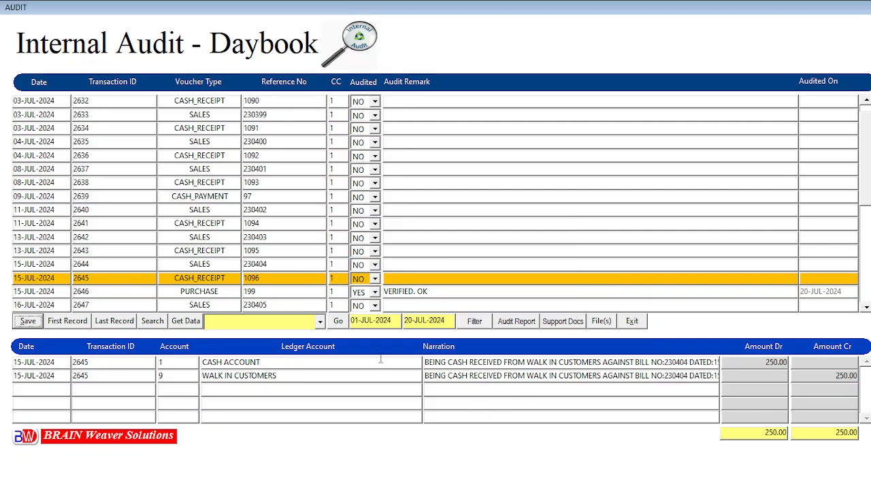
{"action": "left_click", "coordinate": [394, 321]}
{"action": "left_click", "coordinate": [117, 292]}
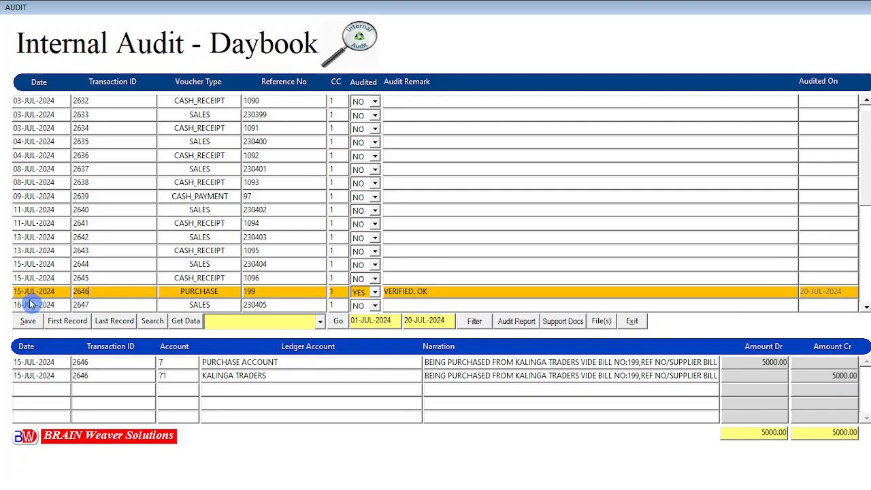
- Set both the From and To dates to 15-JUL-2024
{"action": "left_click", "coordinate": [353, 321]}
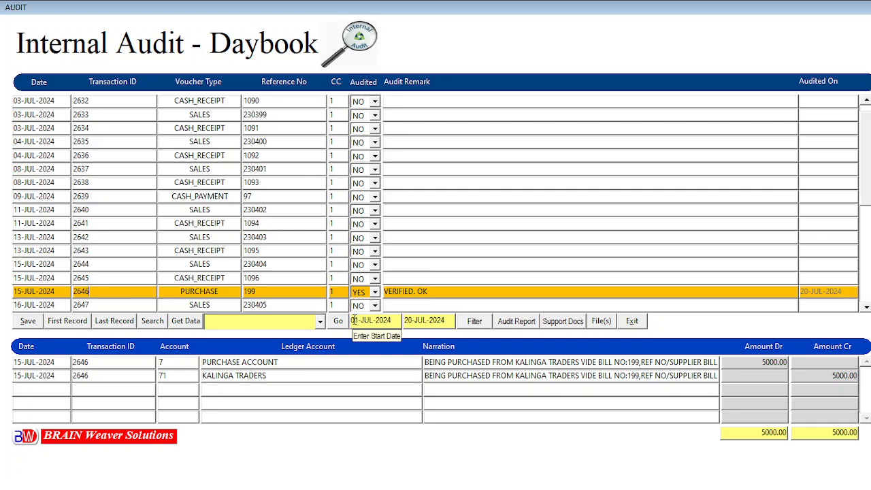
{"action": "key", "text": "BackSpace"}
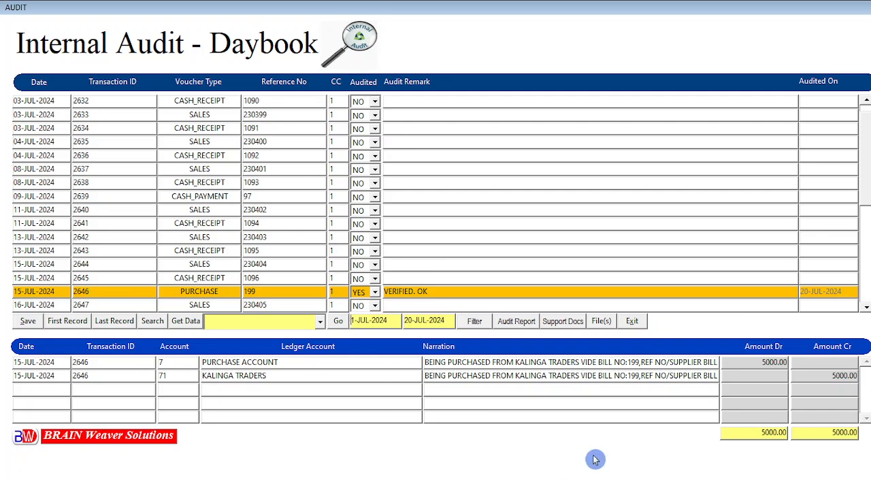
{"action": "type", "text": "5"}
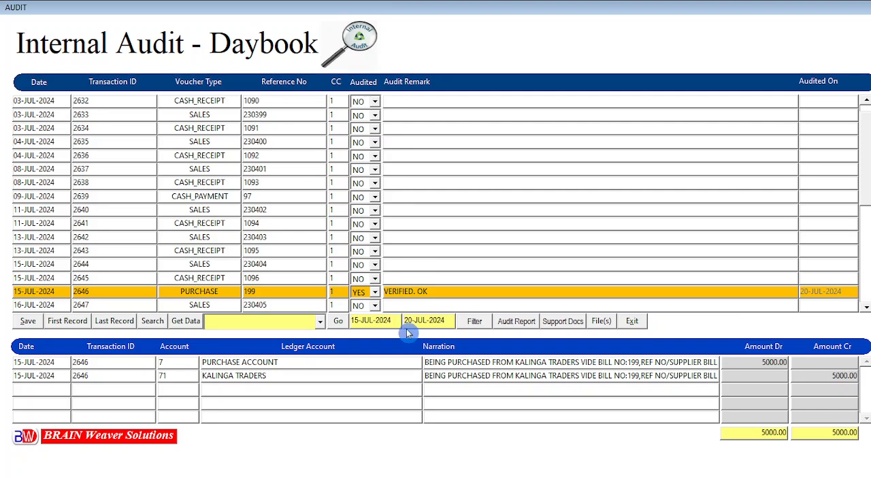
{"action": "key", "text": "Delete"}
{"action": "key", "text": "Delete"}
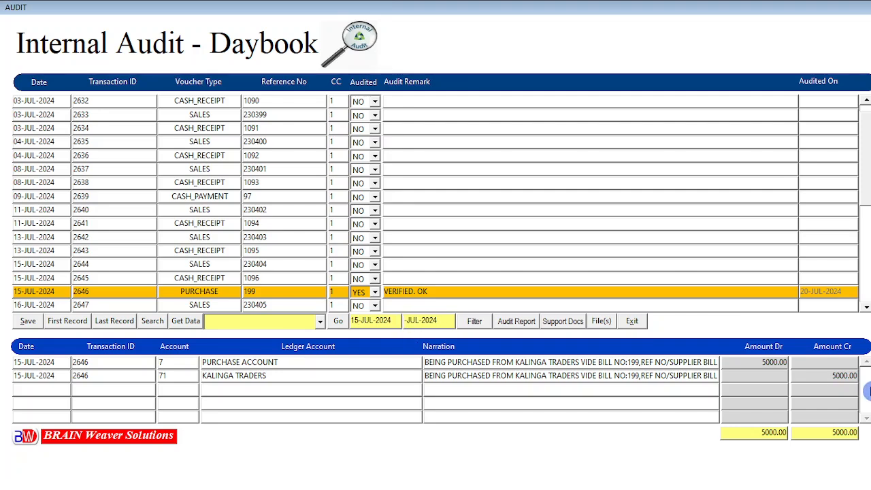
{"action": "type", "text": "15"}
- Preview the 15 JUL 2024 internal audit report full-screen, zoomed in, then close the previewer
{"action": "left_click", "coordinate": [518, 327]}
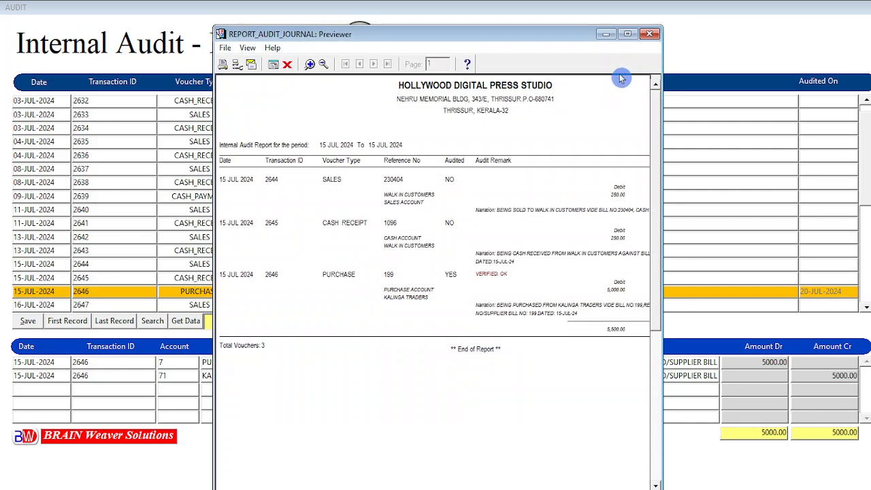
{"action": "left_click", "coordinate": [628, 34]}
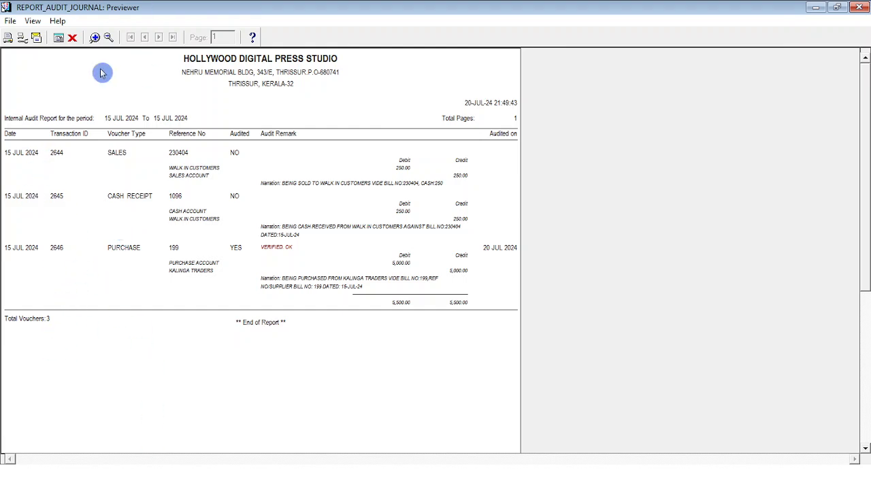
{"action": "left_click", "coordinate": [94, 37]}
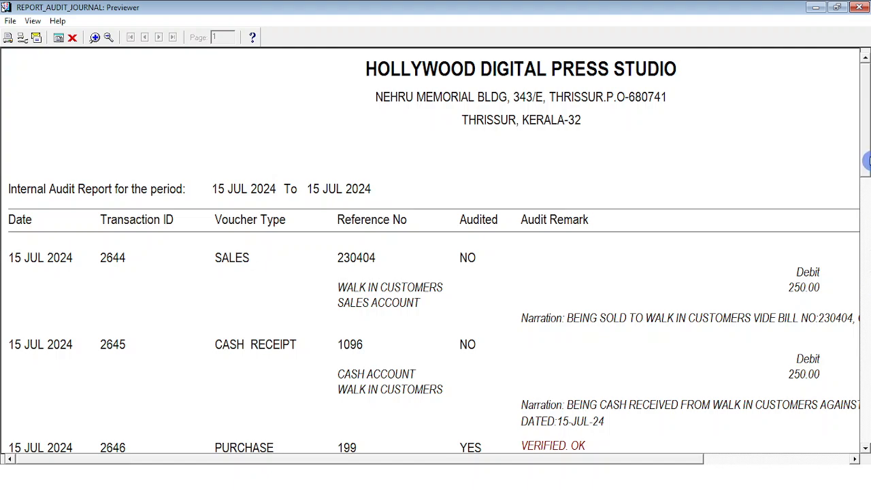
{"action": "left_click_drag", "start_coordinate": [867, 161], "coordinate": [867, 185]}
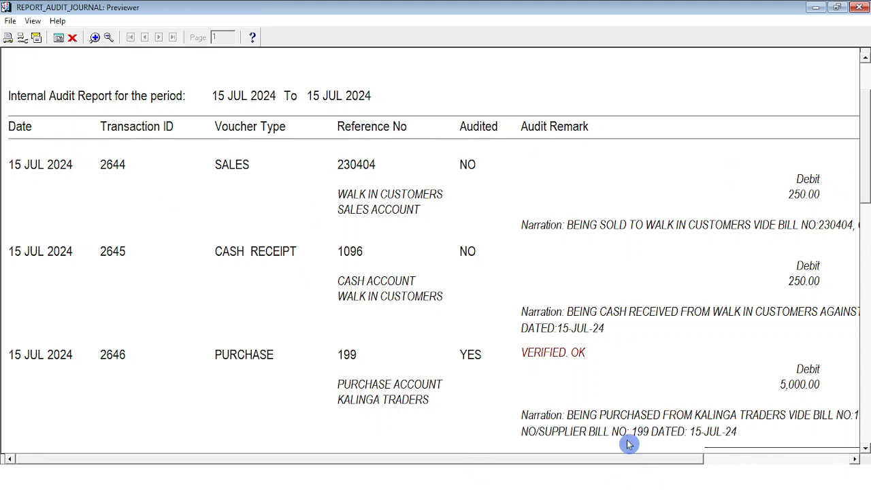
{"action": "left_click_drag", "start_coordinate": [684, 464], "coordinate": [861, 462]}
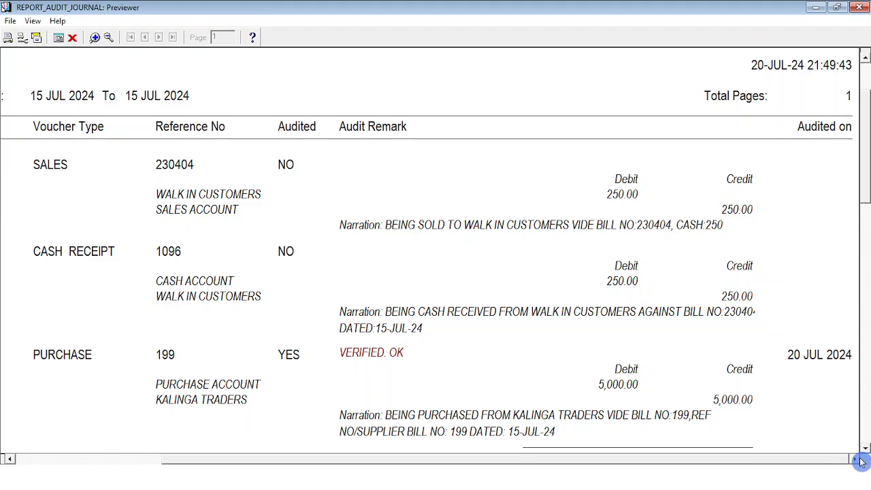
{"action": "left_click_drag", "start_coordinate": [861, 462], "coordinate": [659, 460]}
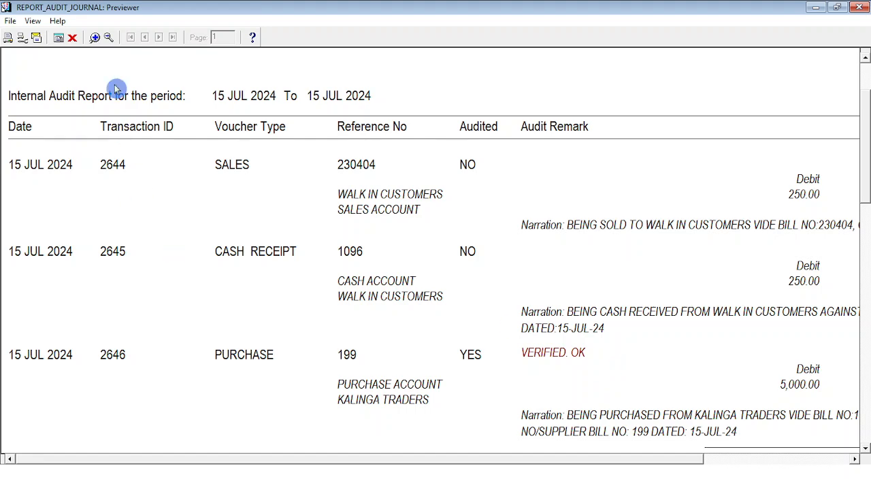
{"action": "left_click", "coordinate": [110, 37]}
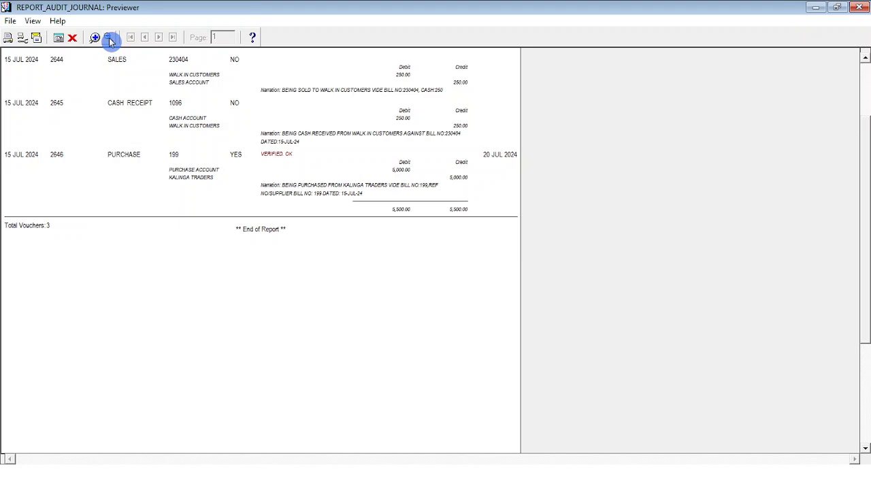
{"action": "left_click", "coordinate": [74, 39]}
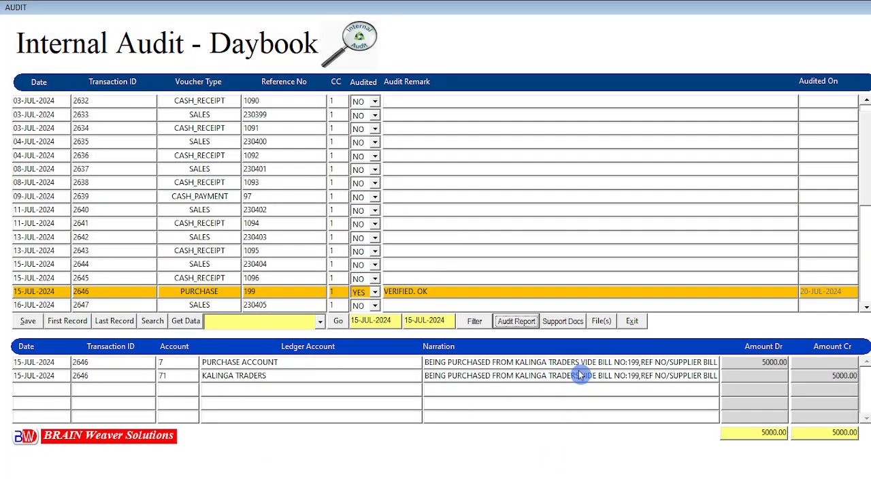
{"action": "left_click", "coordinate": [188, 185]}
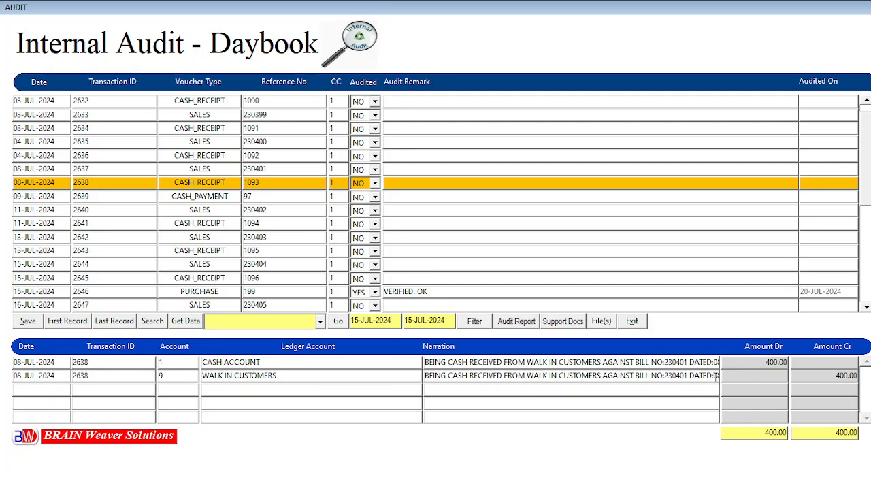
{"action": "left_click", "coordinate": [602, 327]}
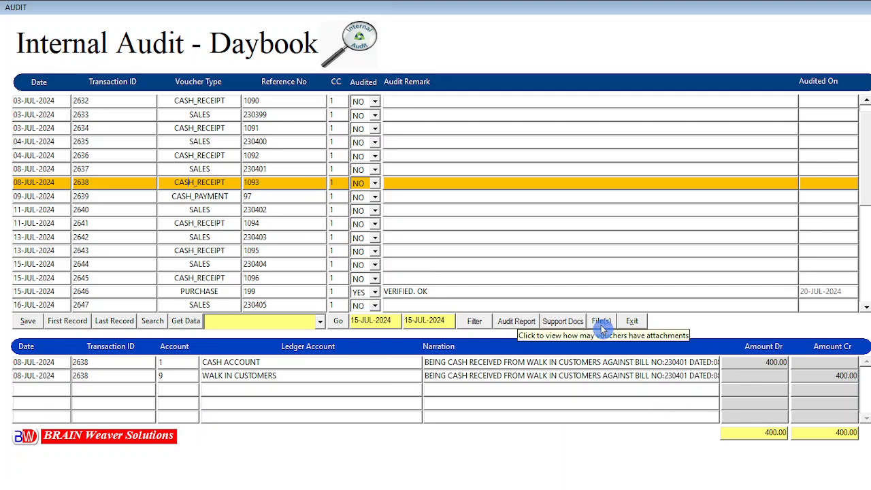
{"action": "left_click", "coordinate": [608, 325]}
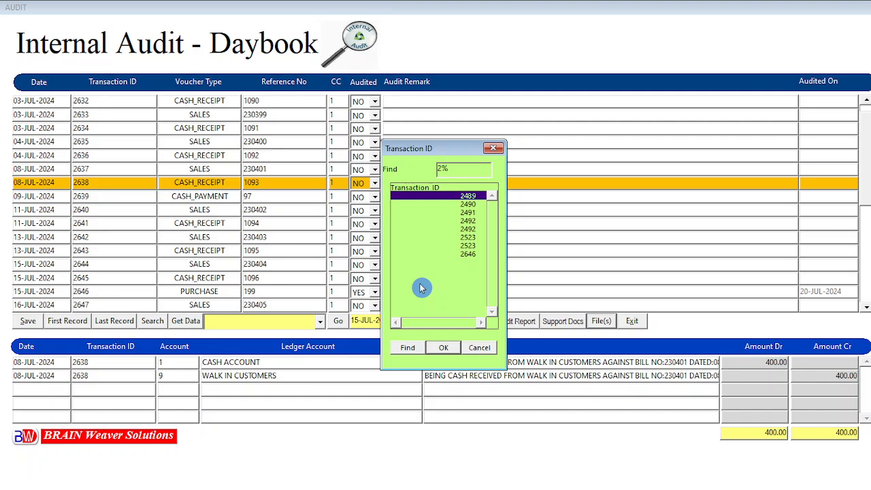
{"action": "left_click", "coordinate": [485, 349]}
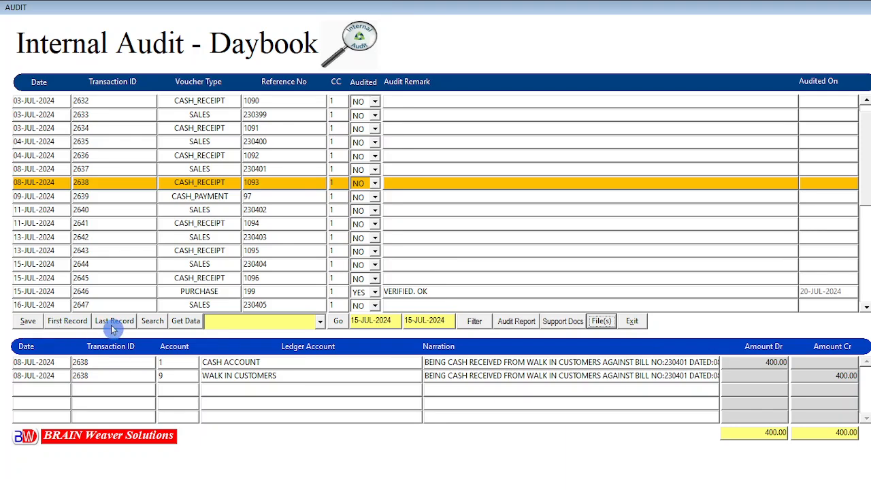
{"action": "left_click", "coordinate": [68, 322]}
{"action": "left_click", "coordinate": [127, 325]}
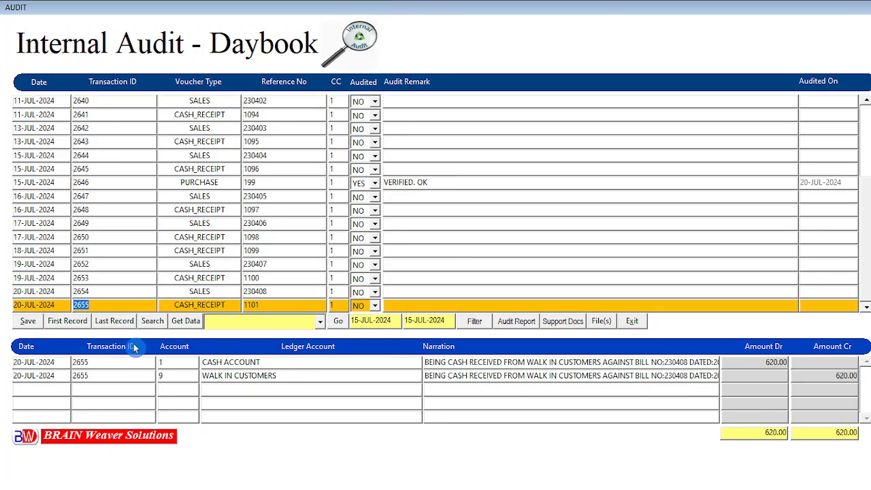
{"action": "left_click", "coordinate": [90, 114]}
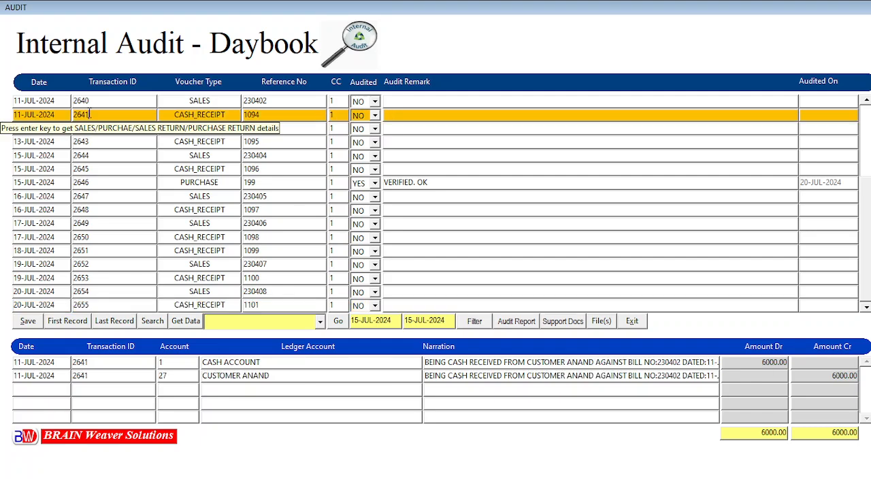
{"action": "left_click", "coordinate": [87, 156]}
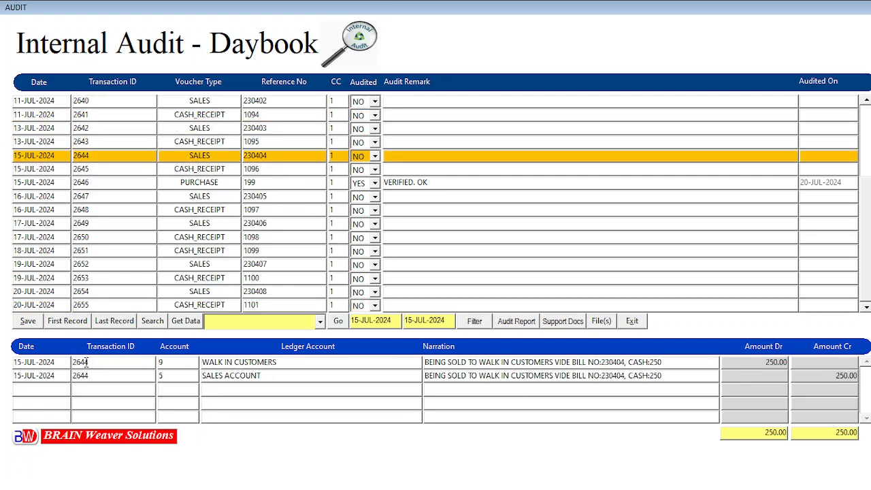
{"action": "left_click", "coordinate": [63, 325]}
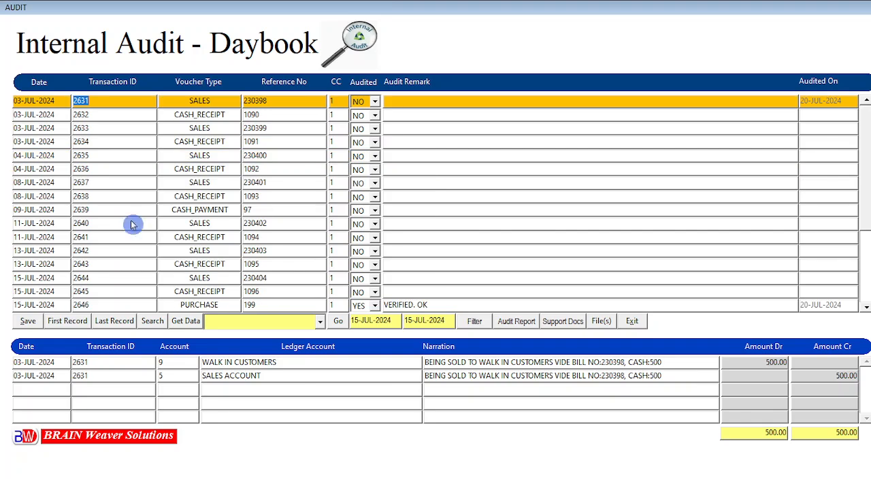
{"action": "left_click", "coordinate": [98, 116]}
{"action": "left_click", "coordinate": [97, 101]}
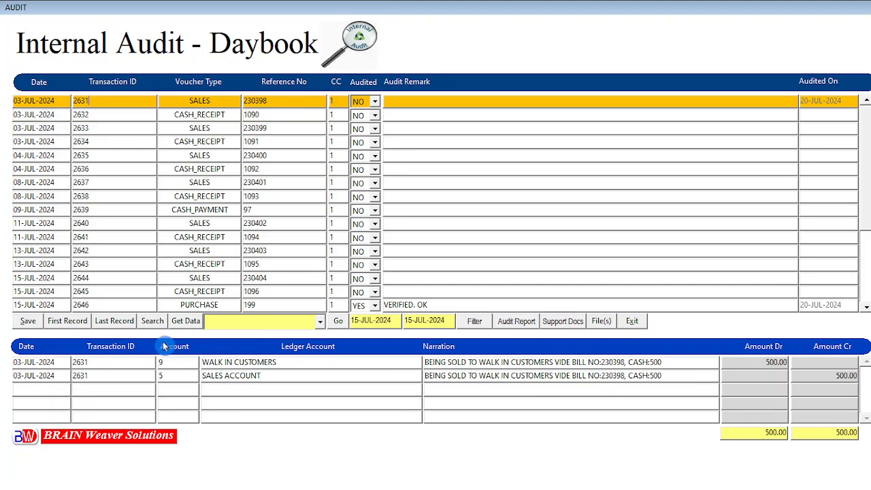
{"action": "left_click", "coordinate": [117, 322]}
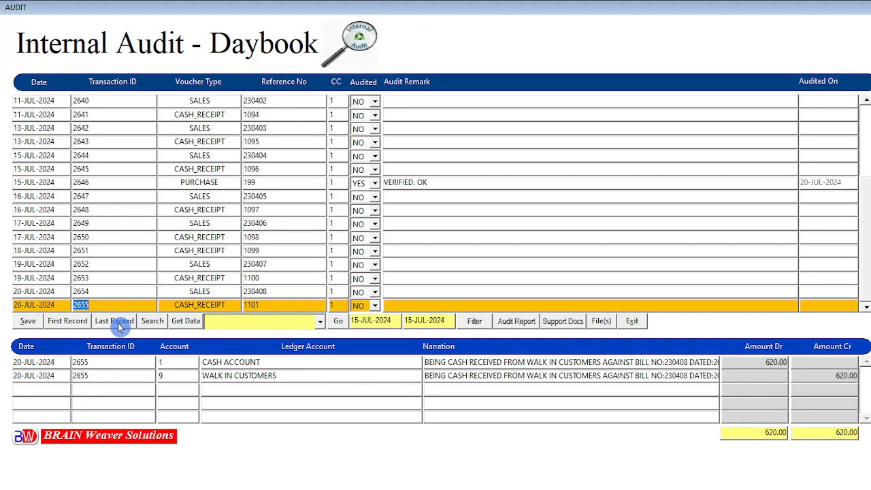
{"action": "left_click", "coordinate": [89, 291]}
{"action": "left_click", "coordinate": [94, 278]}
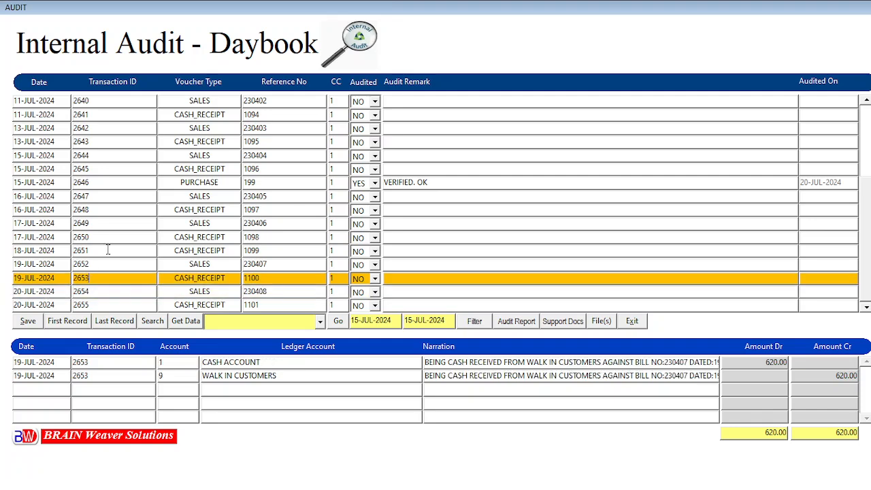
{"action": "left_click", "coordinate": [92, 264]}
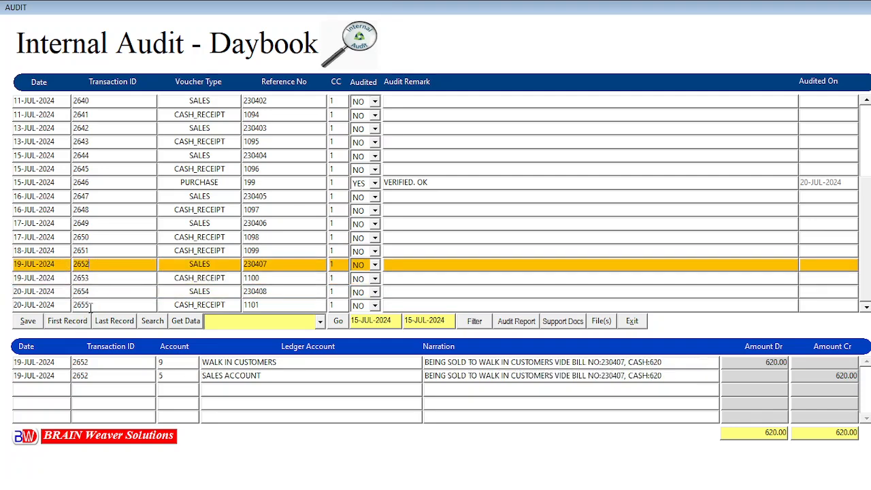
{"action": "left_click", "coordinate": [92, 305]}
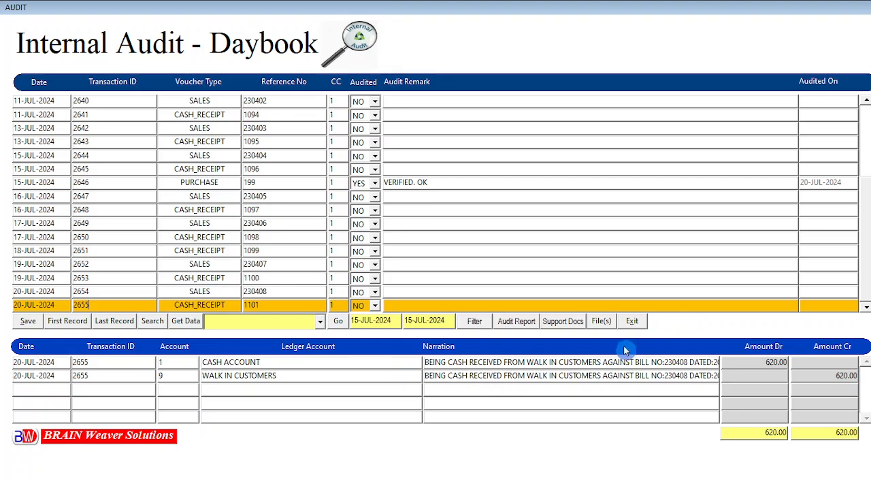
- Exit the Internal Audit - Daybook form back to the main e-TRADE screen
{"action": "left_click", "coordinate": [633, 324]}
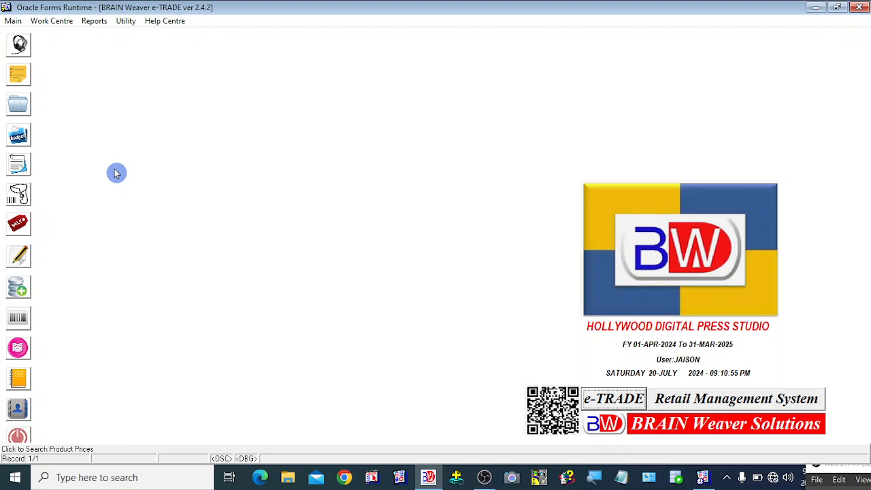
{"action": "right_click", "coordinate": [845, 478]}
{"action": "left_click", "coordinate": [844, 477]}
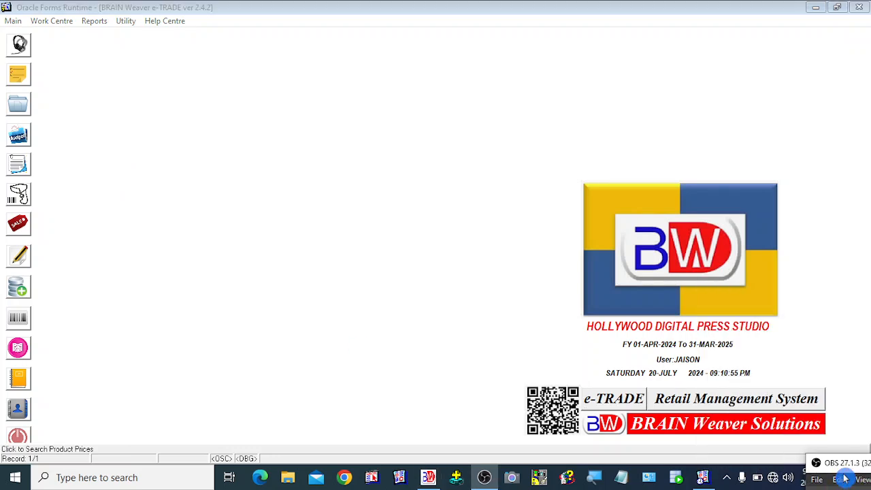